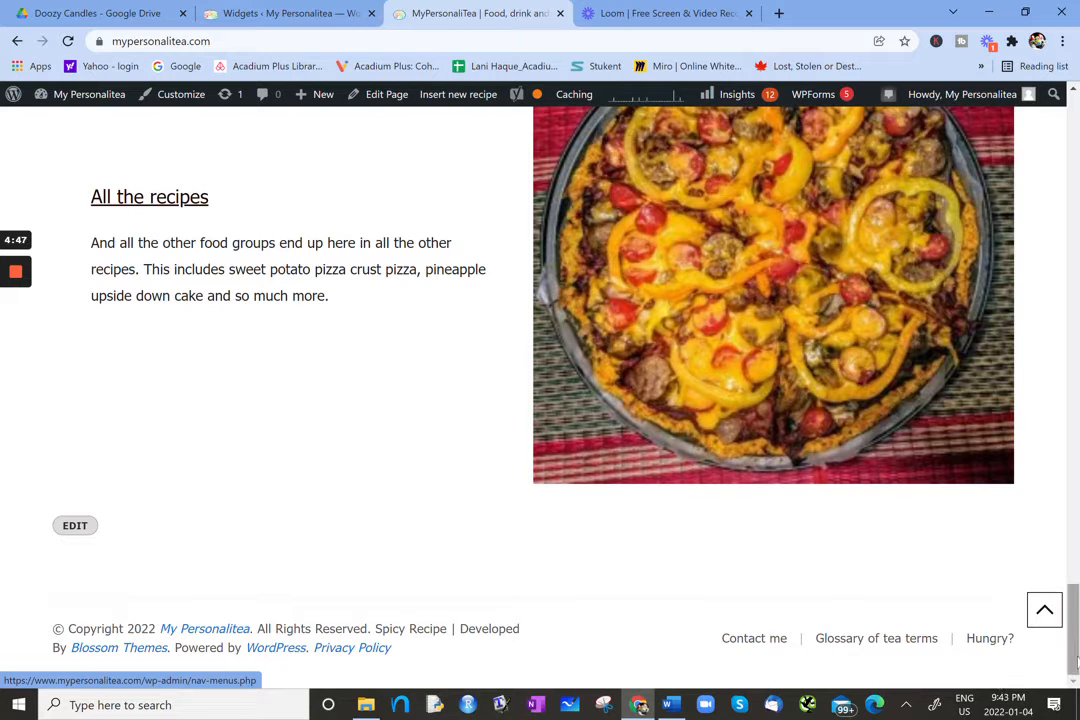
# - Look over the live homepage's footer, then open the site's Widgets settings and expand the Footer One area
pyautogui.moveTo(1073, 630); pyautogui.dragTo(1075, 105)
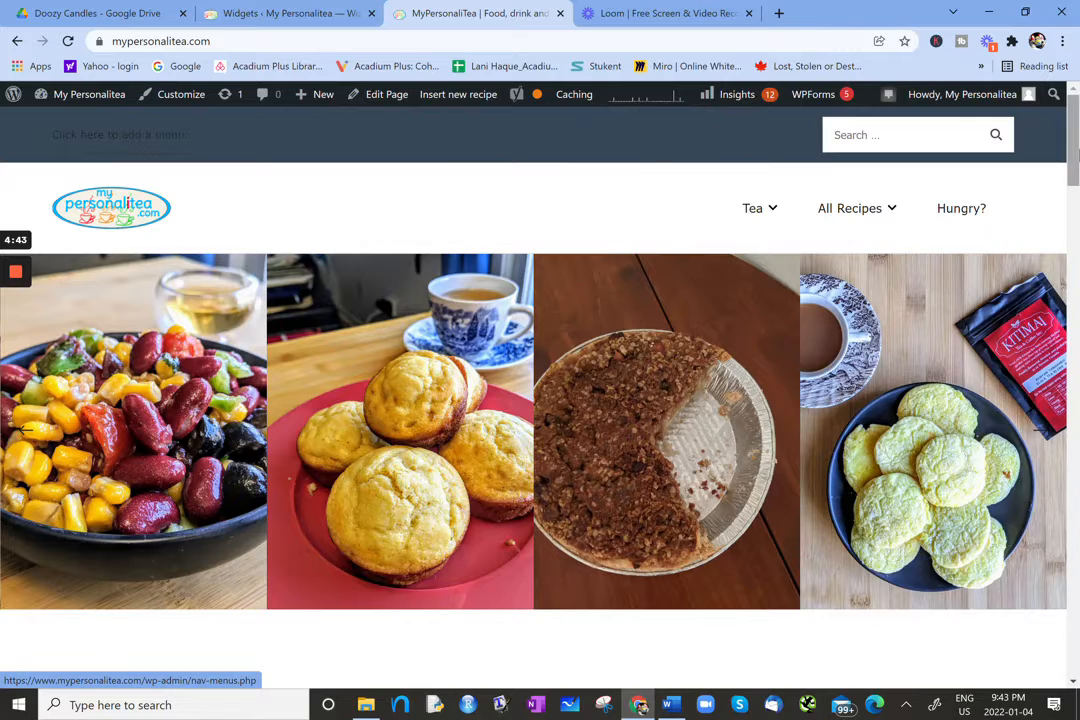
pyautogui.moveTo(1078, 222); pyautogui.dragTo(1072, 640)
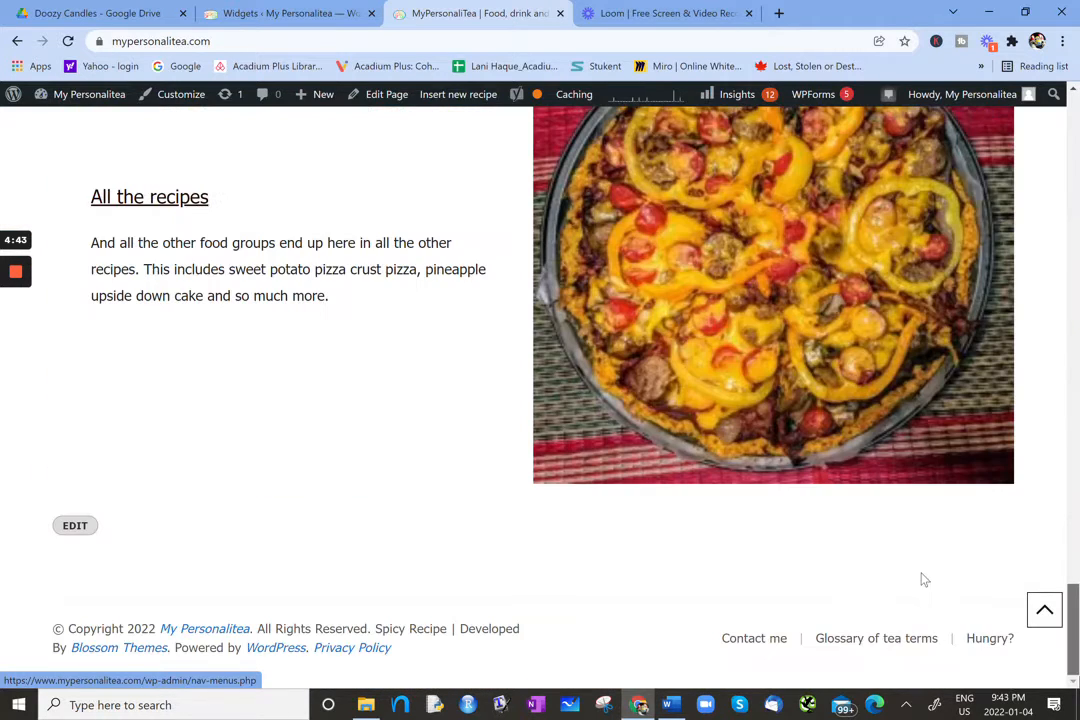
pyautogui.click(240, 10)
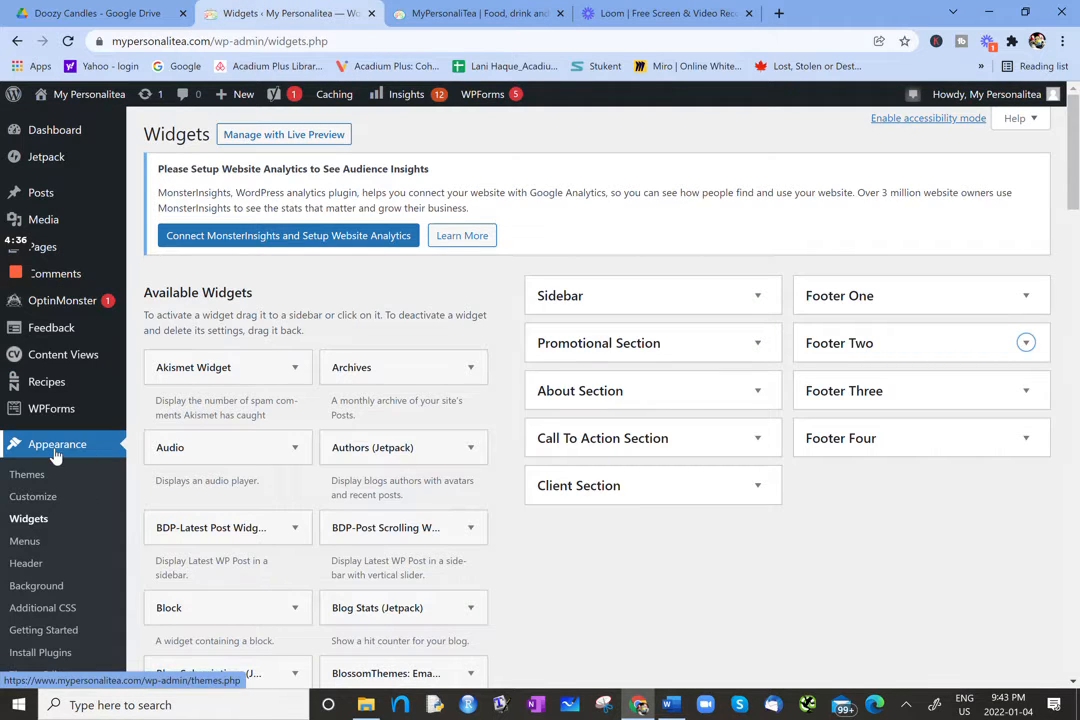
pyautogui.click(36, 522)
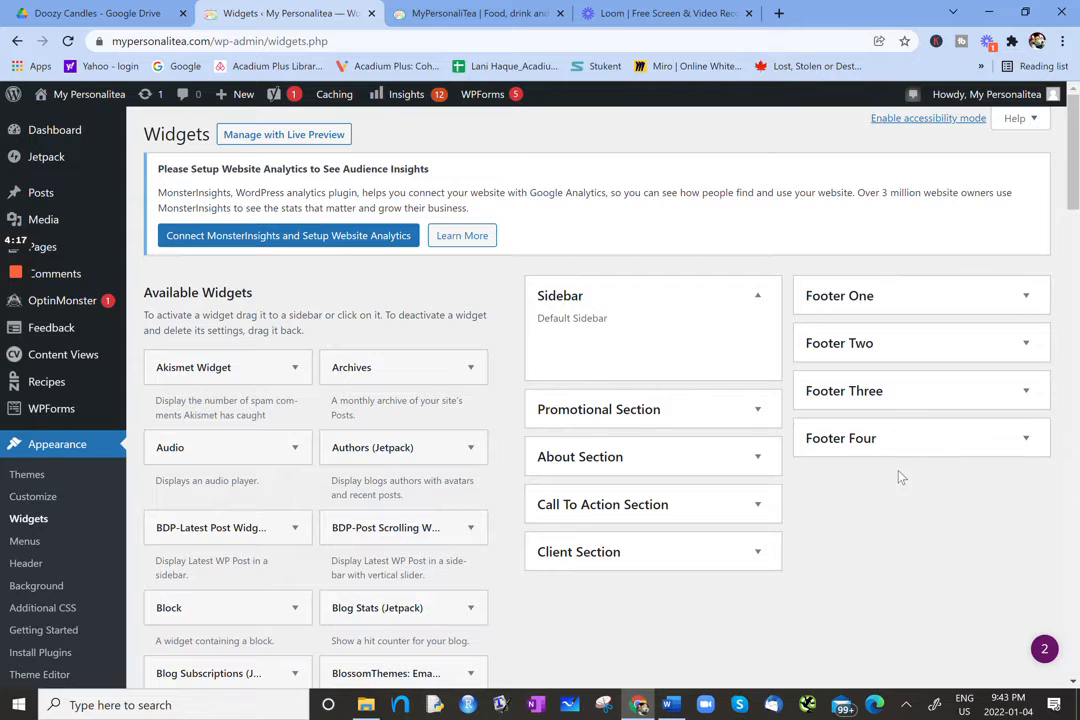
pyautogui.click(1026, 298)
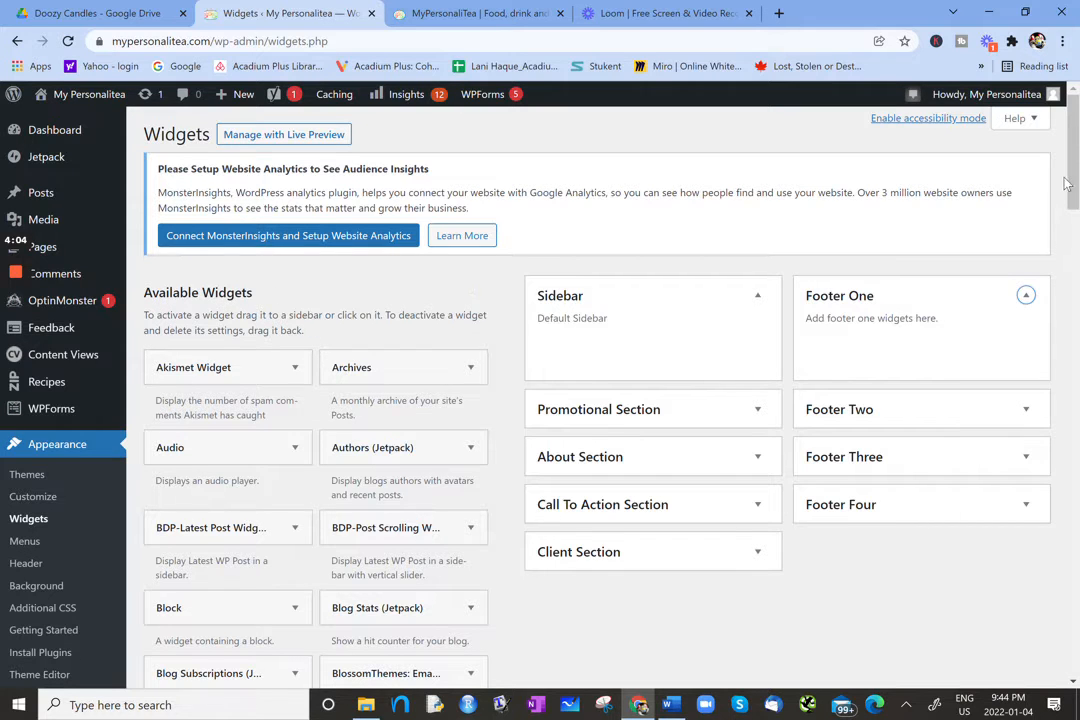
# - Add a Navigation Menu widget from the available widgets to the Footer One area
pyautogui.moveTo(1070, 184); pyautogui.dragTo(1078, 314)
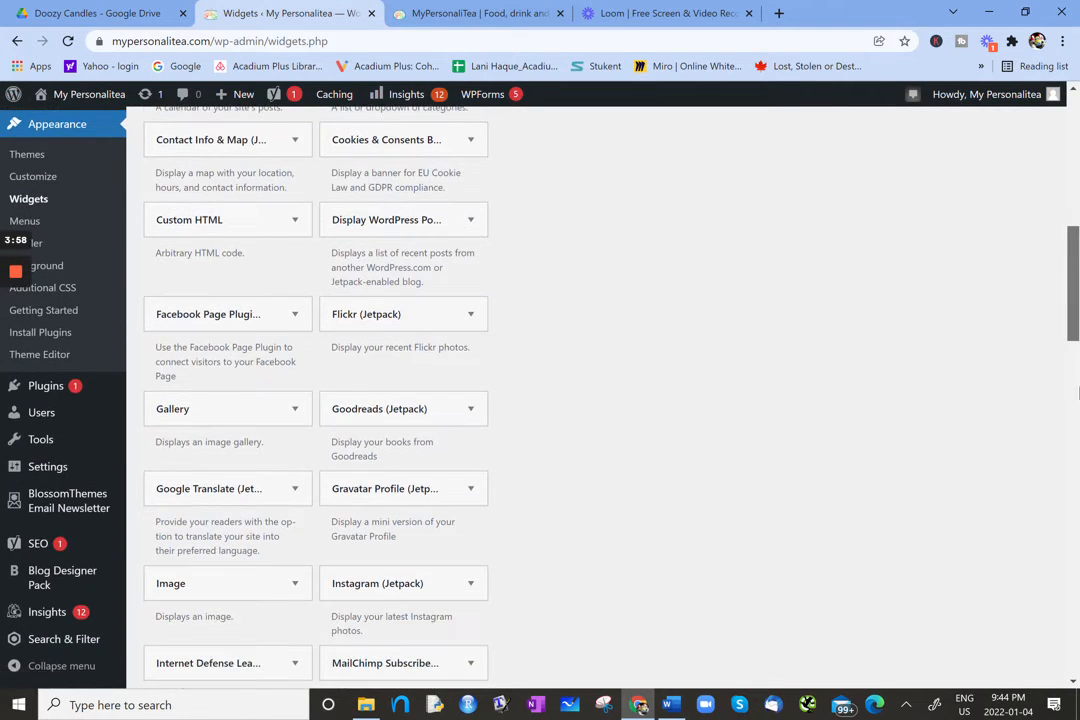
pyautogui.scroll(-7, 1078, 385)
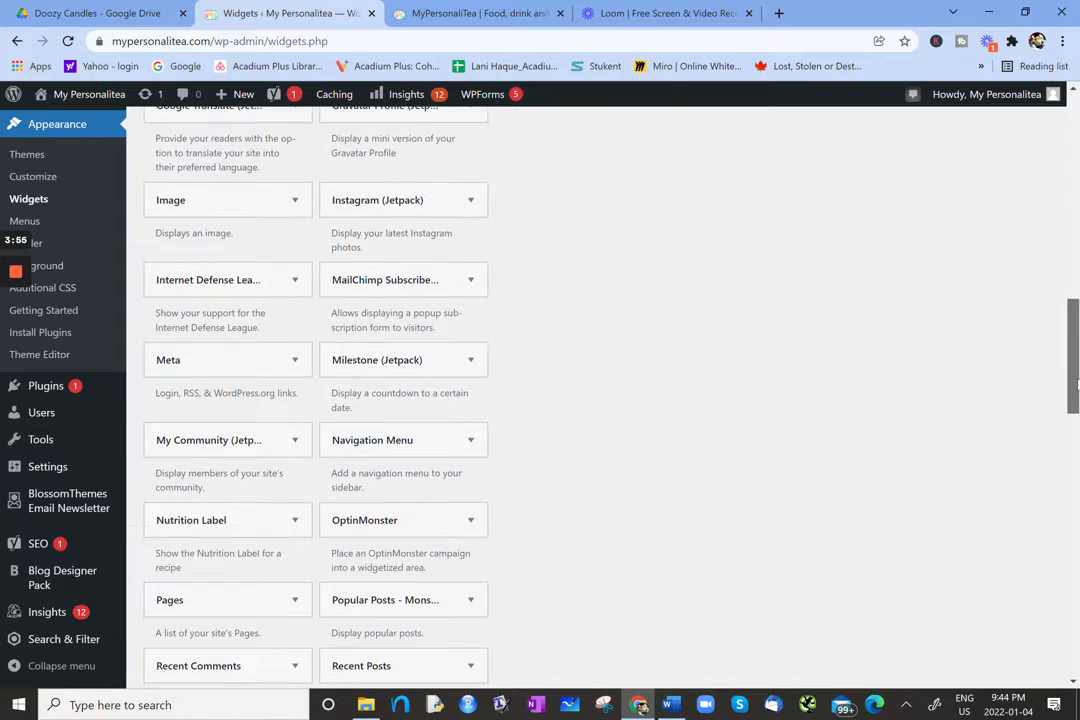
pyautogui.click(472, 441)
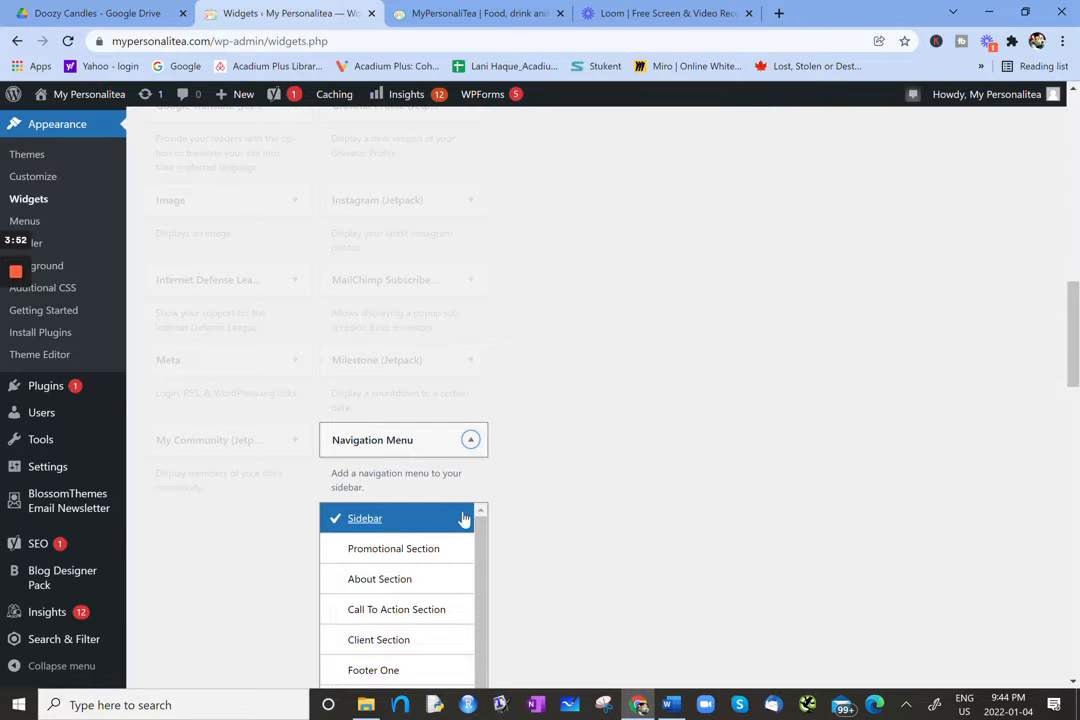
pyautogui.scroll(-1, 460, 527)
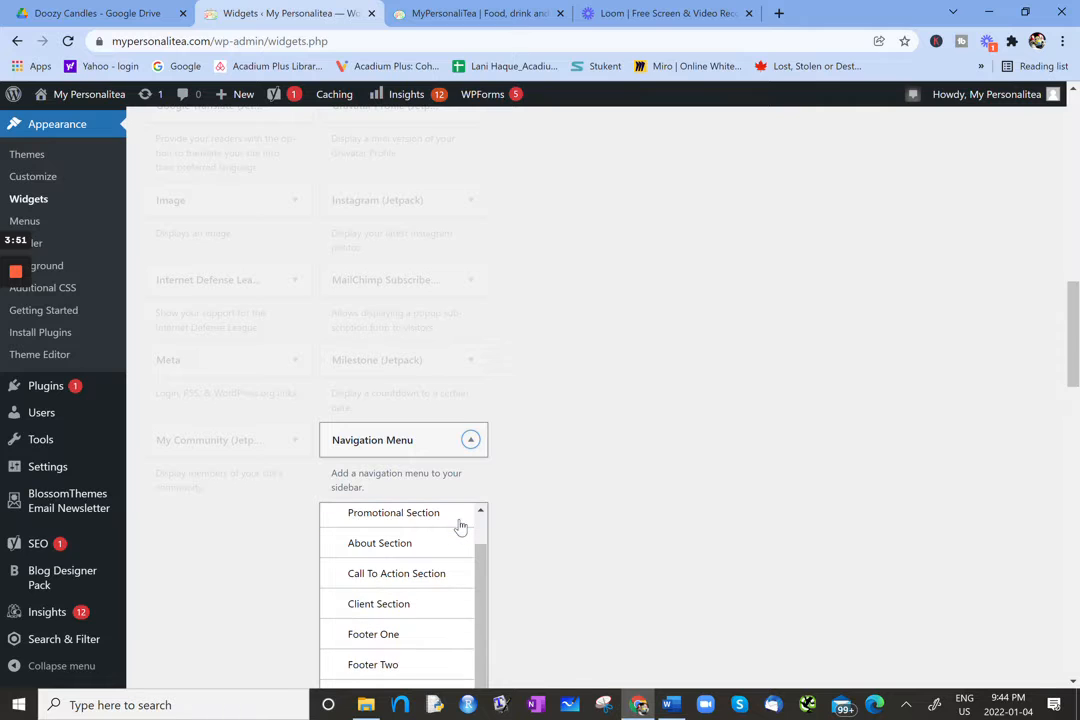
pyautogui.click(374, 640)
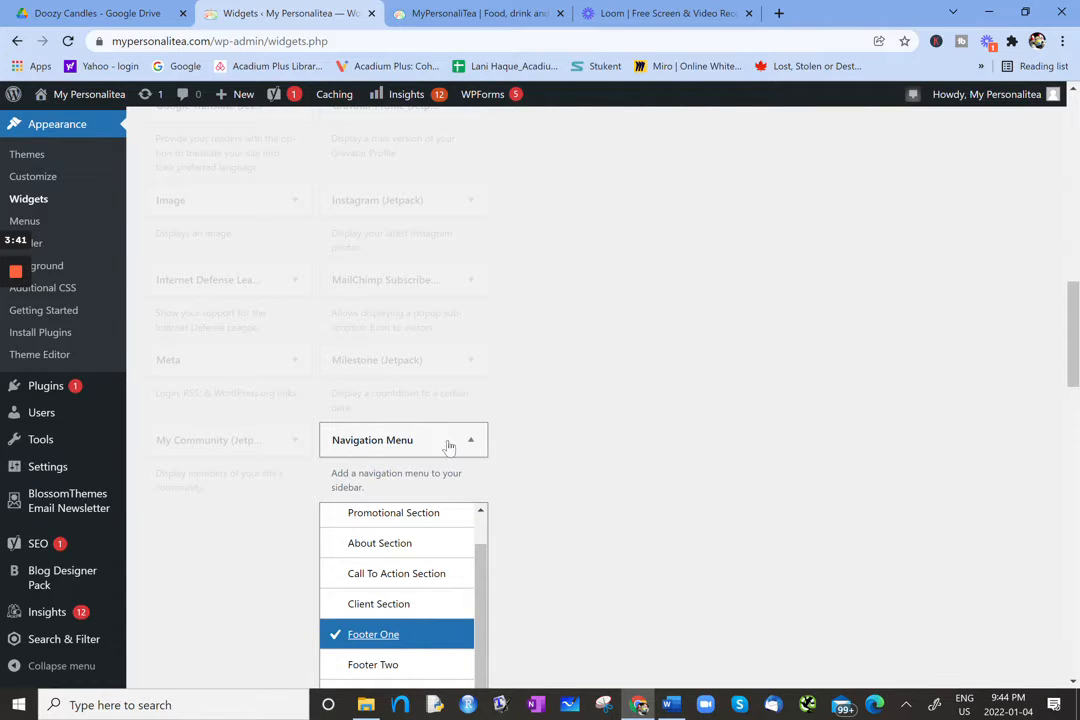
pyautogui.scroll(10, 1075, 372)
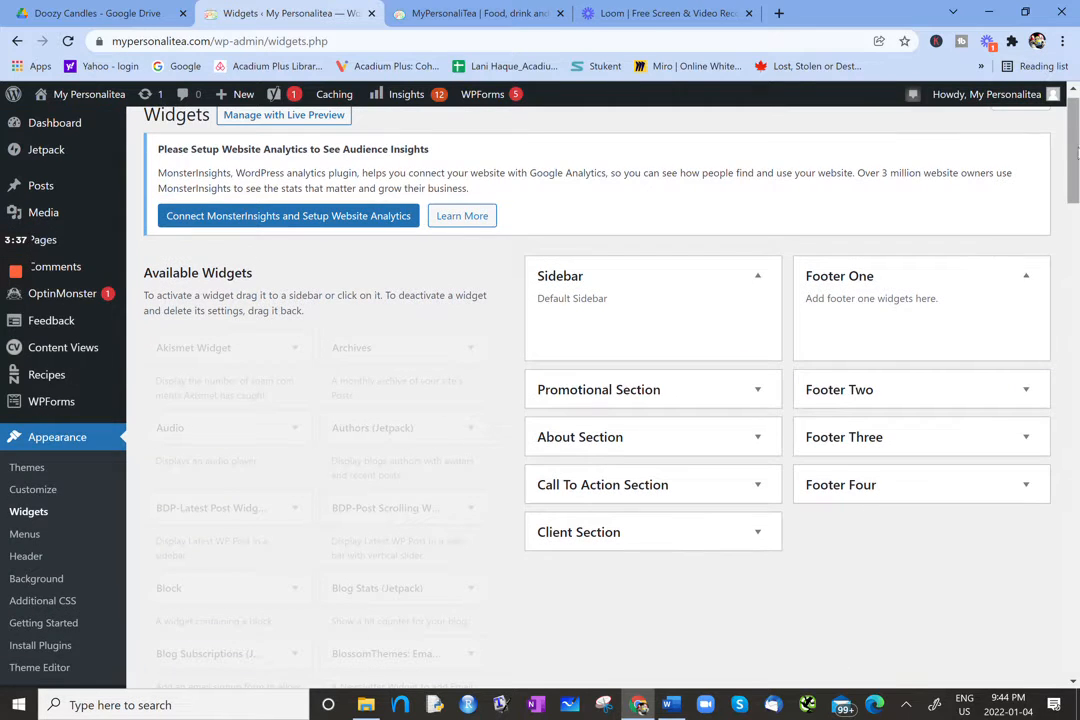
pyautogui.scroll(-10, 1072, 300)
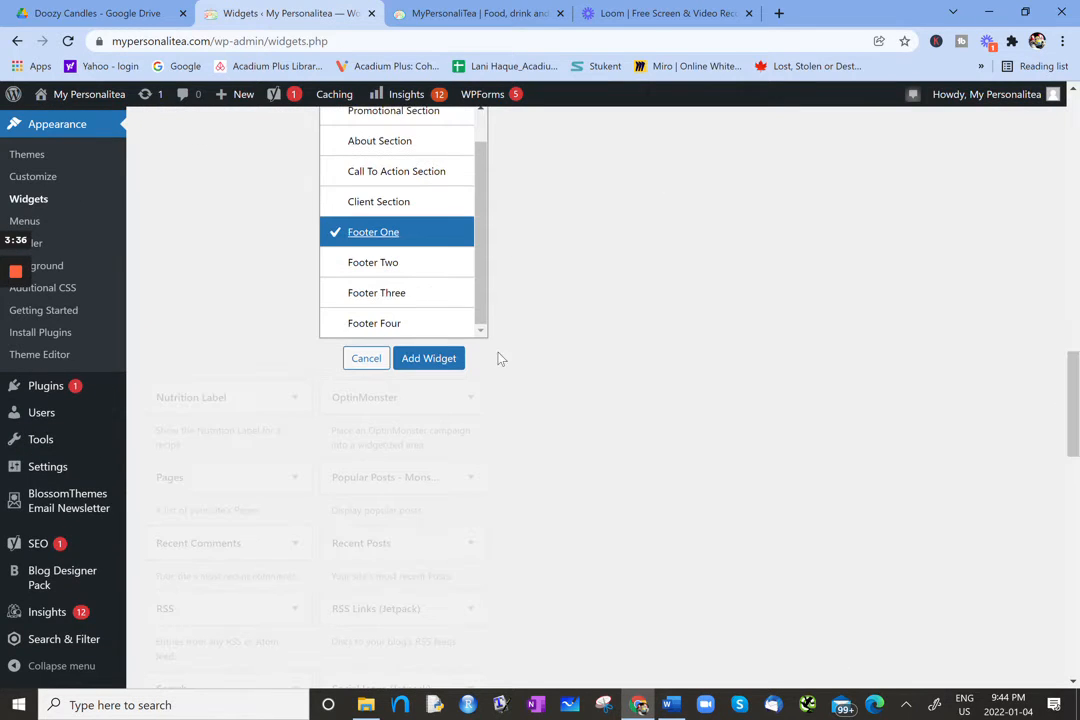
pyautogui.click(428, 360)
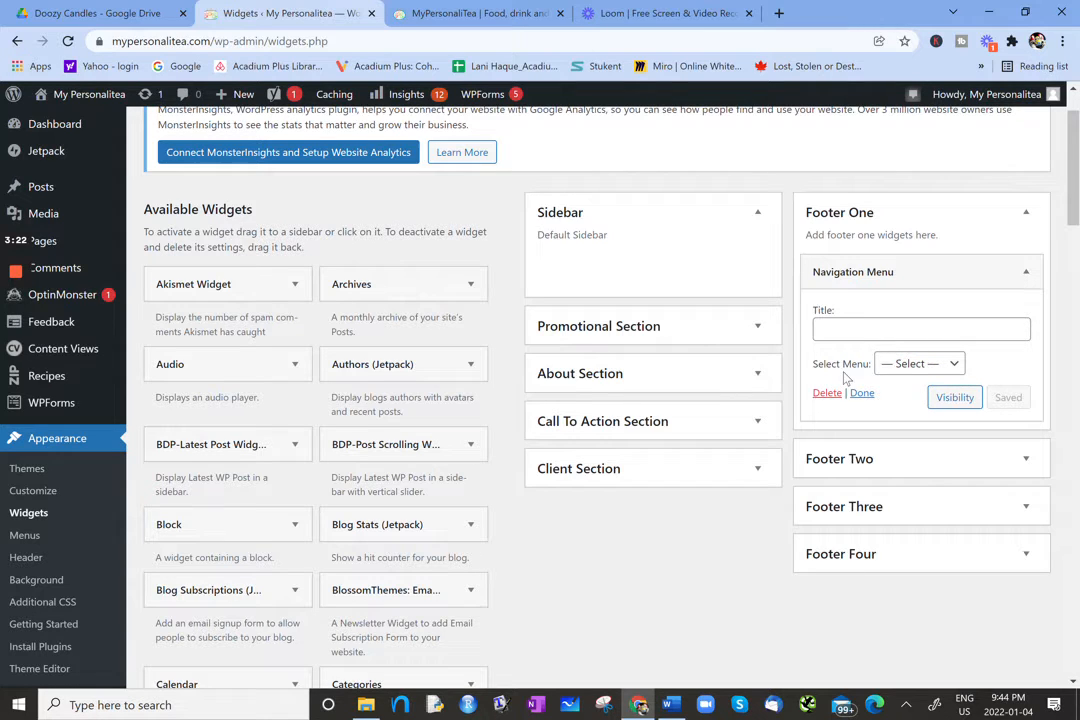
# - Assign the footer1 menu to the Footer One navigation widget, title it "Footer 1 Menu" and save the widget
pyautogui.click(950, 365)
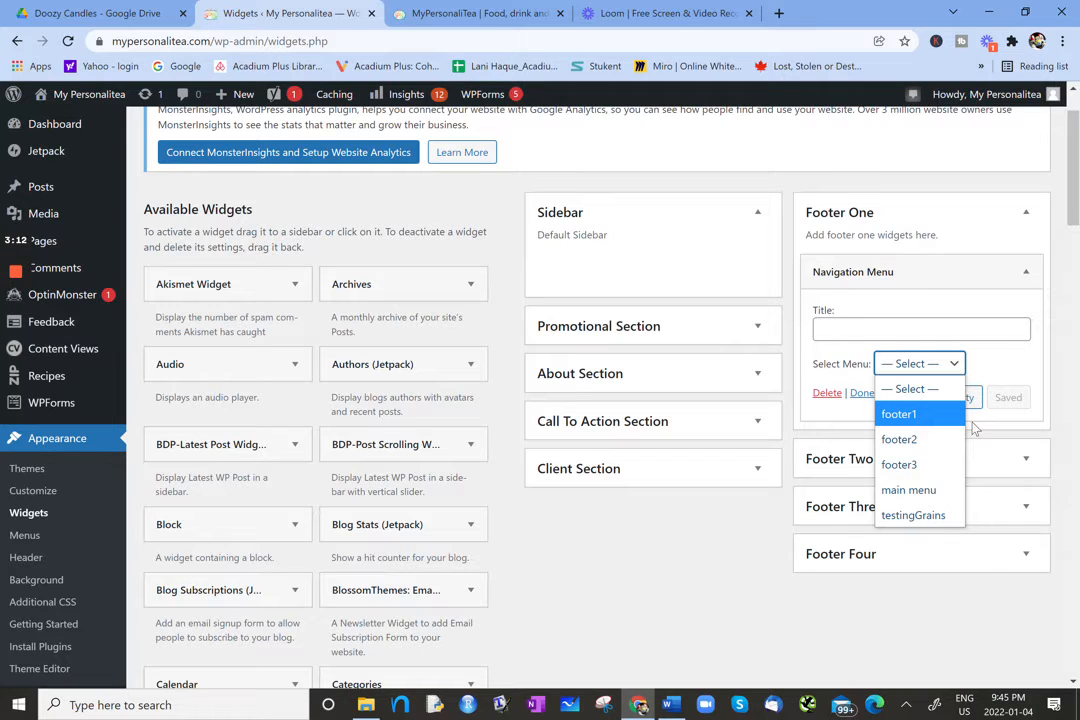
pyautogui.click(930, 416)
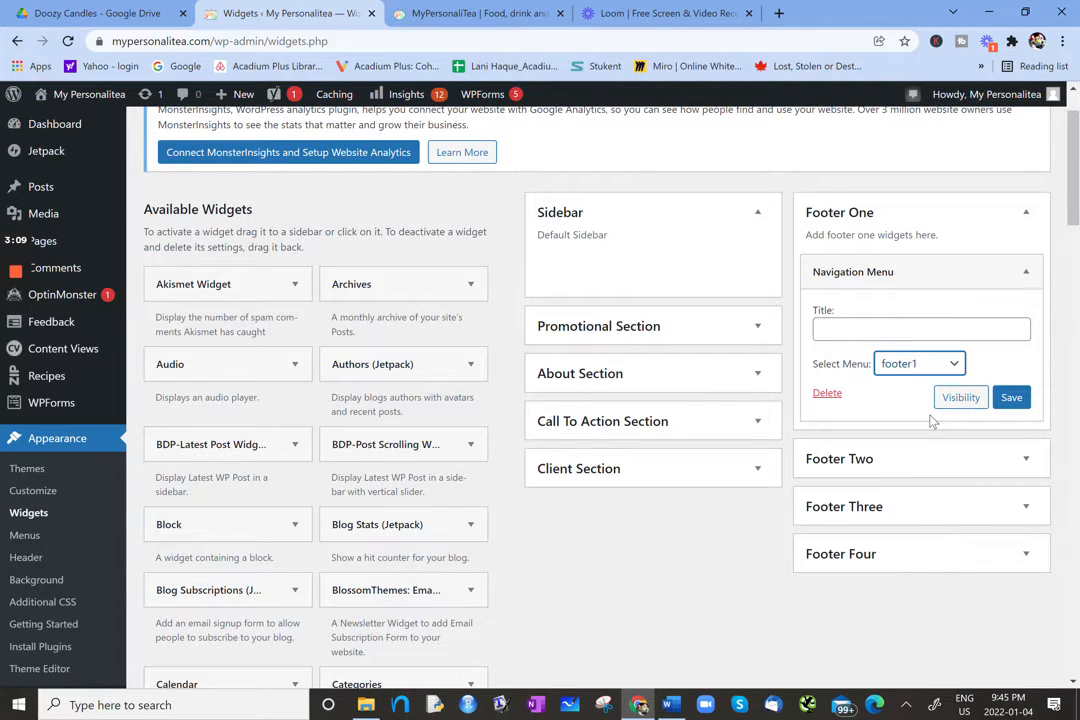
pyautogui.click(1012, 398)
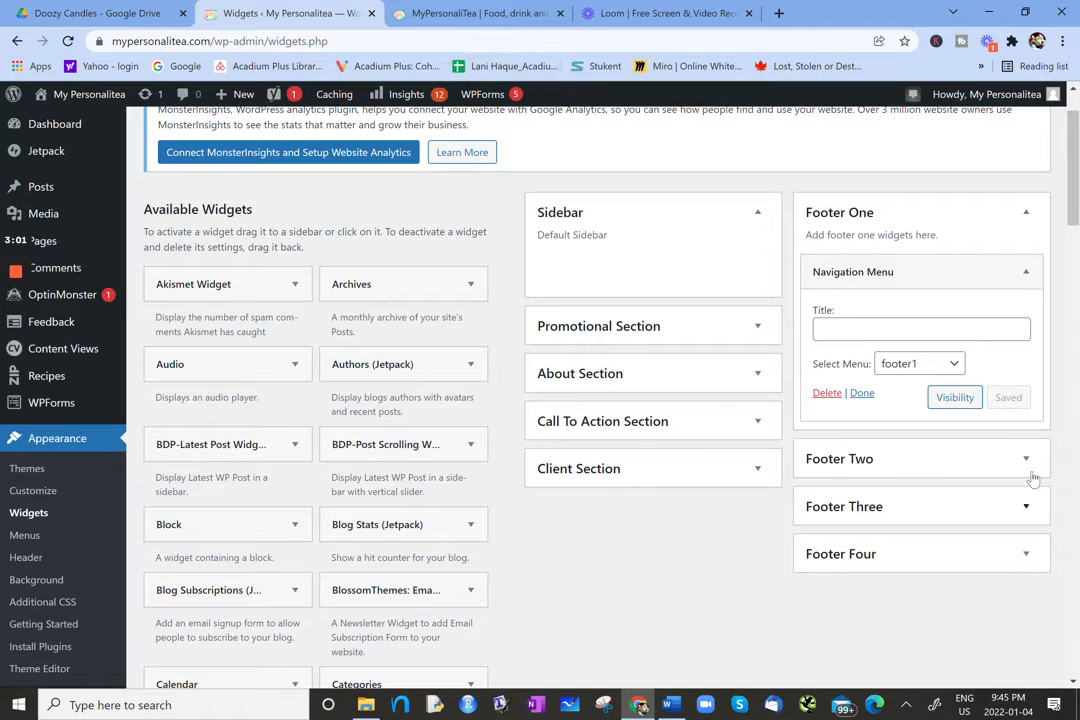
pyautogui.click(850, 337)
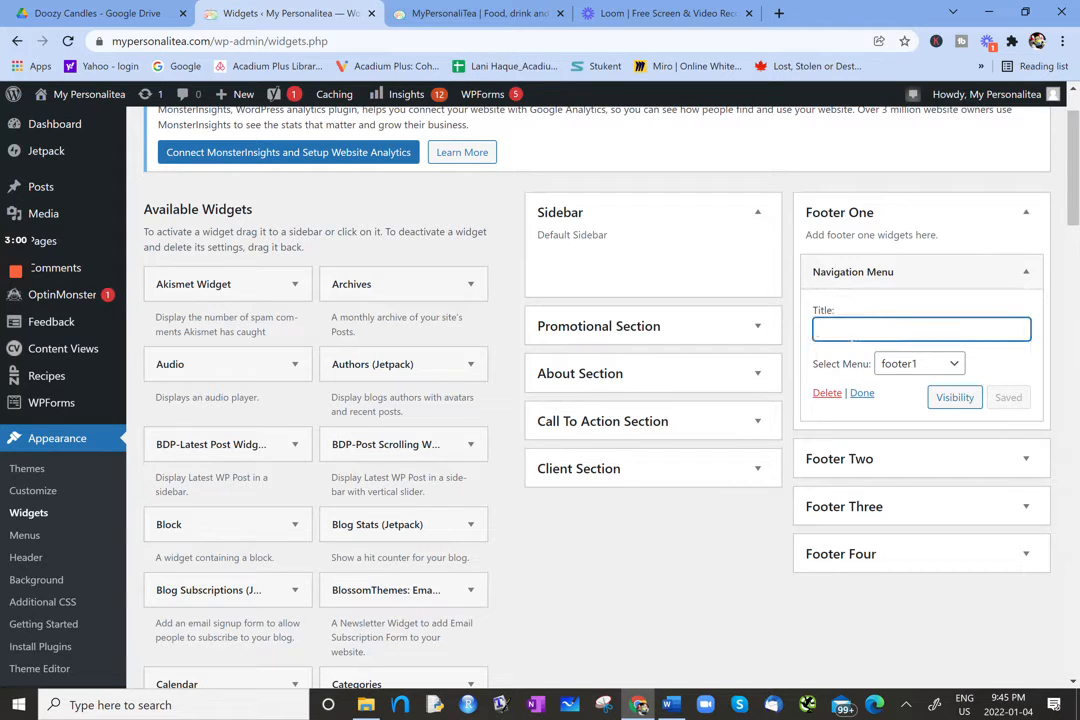
pyautogui.write('Footer 1 Menu')
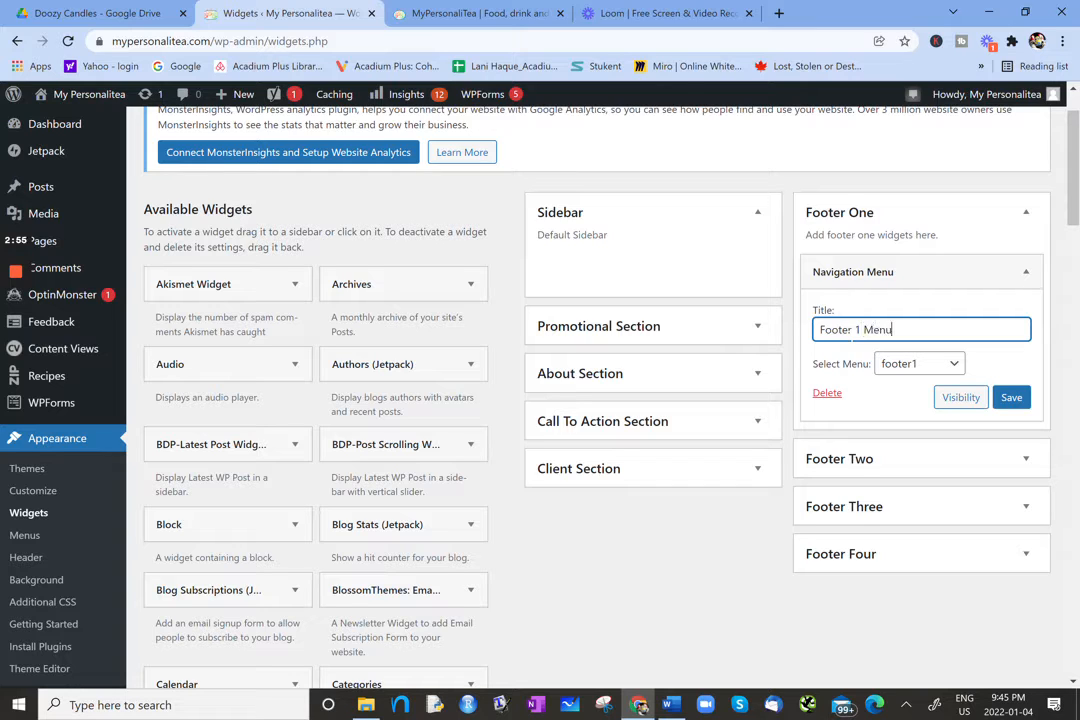
pyautogui.click(1011, 397)
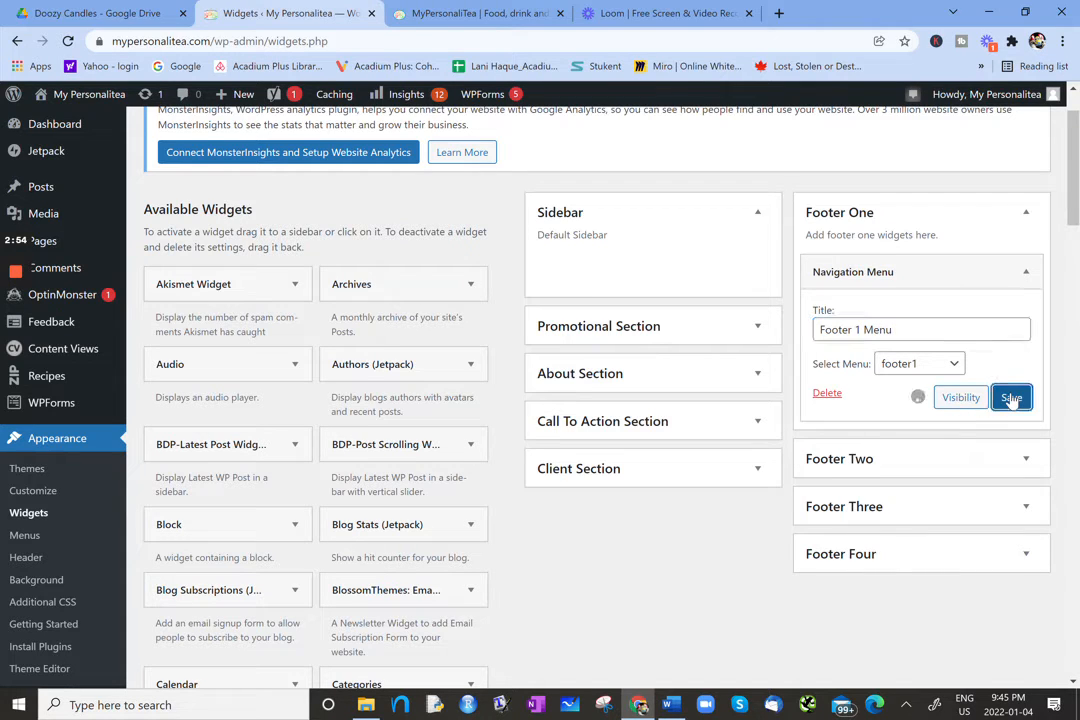
# - Reload the live homepage and check how the navigation menu displays in the footer
pyautogui.click(437, 7)
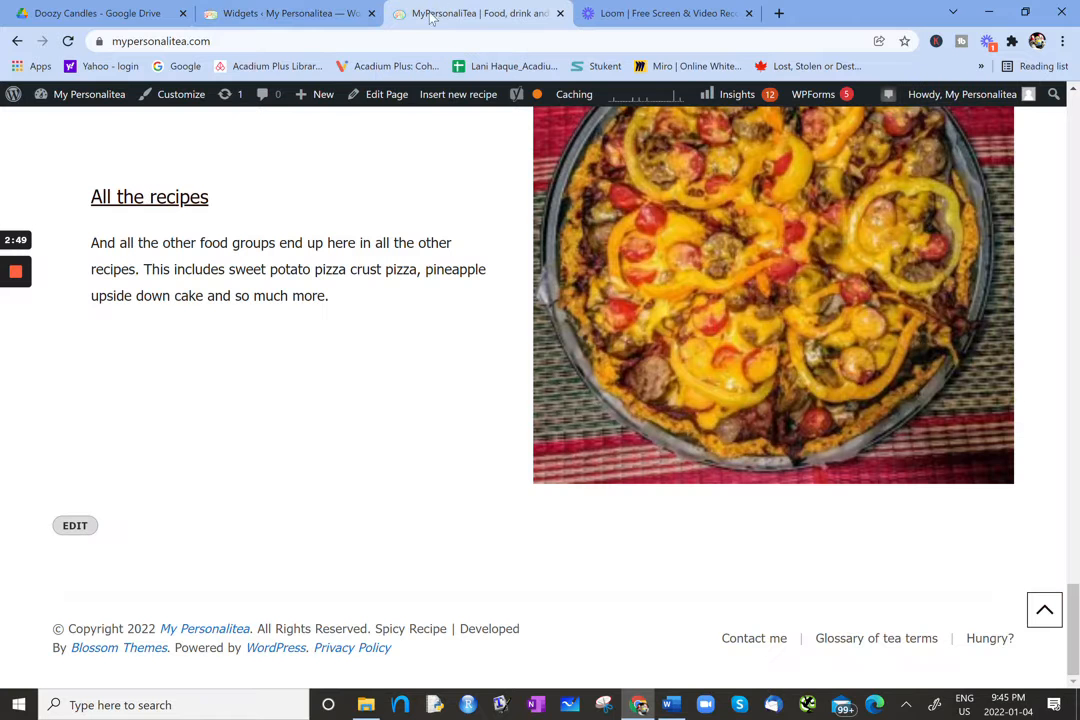
pyautogui.click(68, 41)
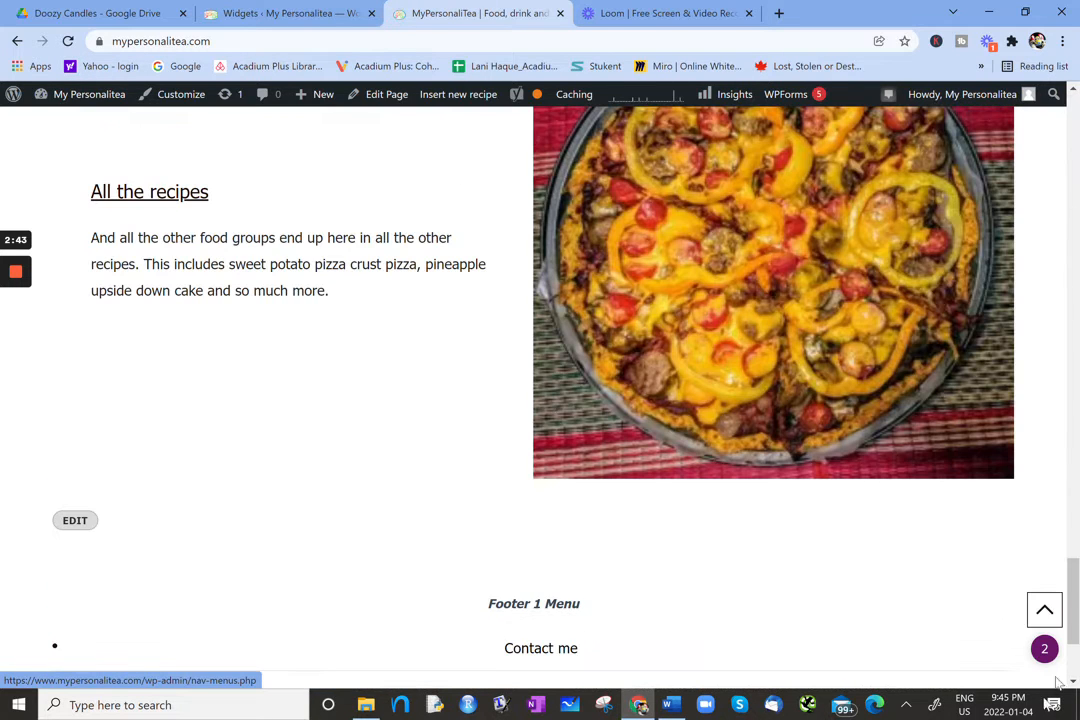
pyautogui.scroll(-3, 1070, 668)
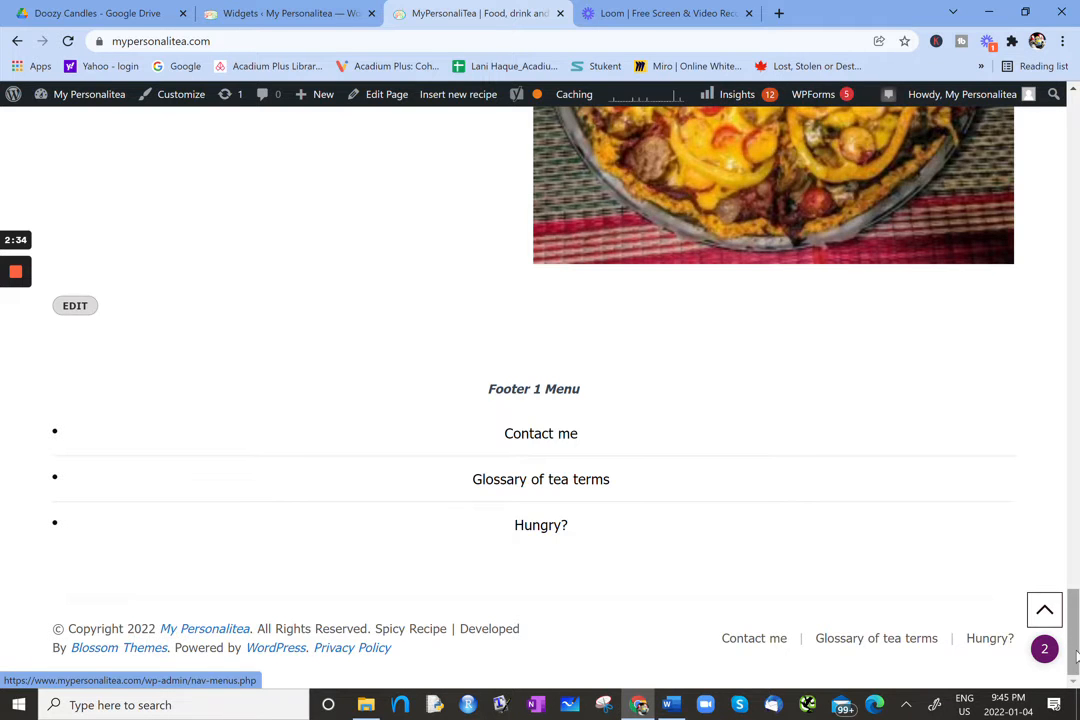
pyautogui.moveTo(1075, 640); pyautogui.dragTo(1073, 140)
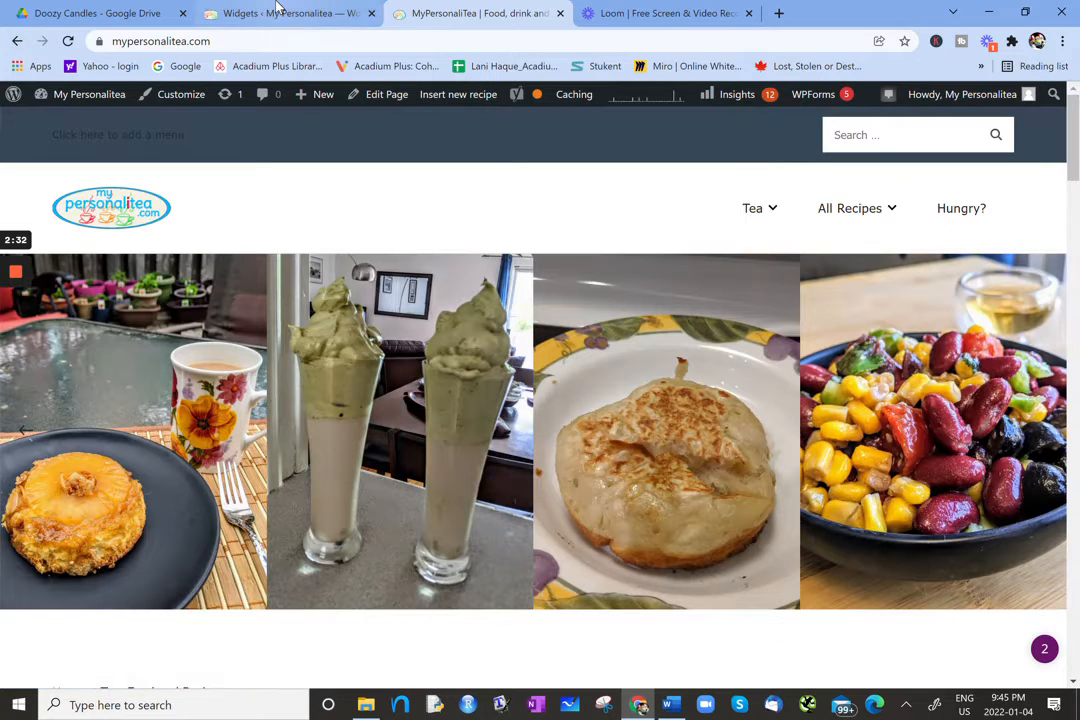
# - Create a new site menu named "Test Footer Menu" with Footer as its display location
pyautogui.click(285, 13)
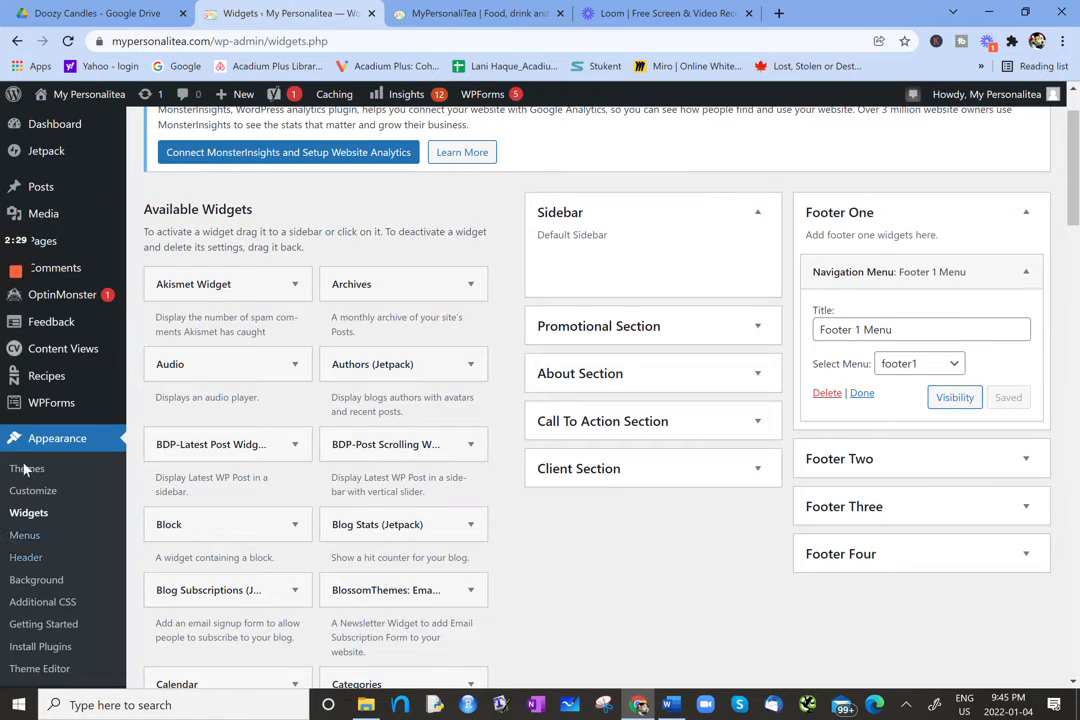
pyautogui.click(24, 537)
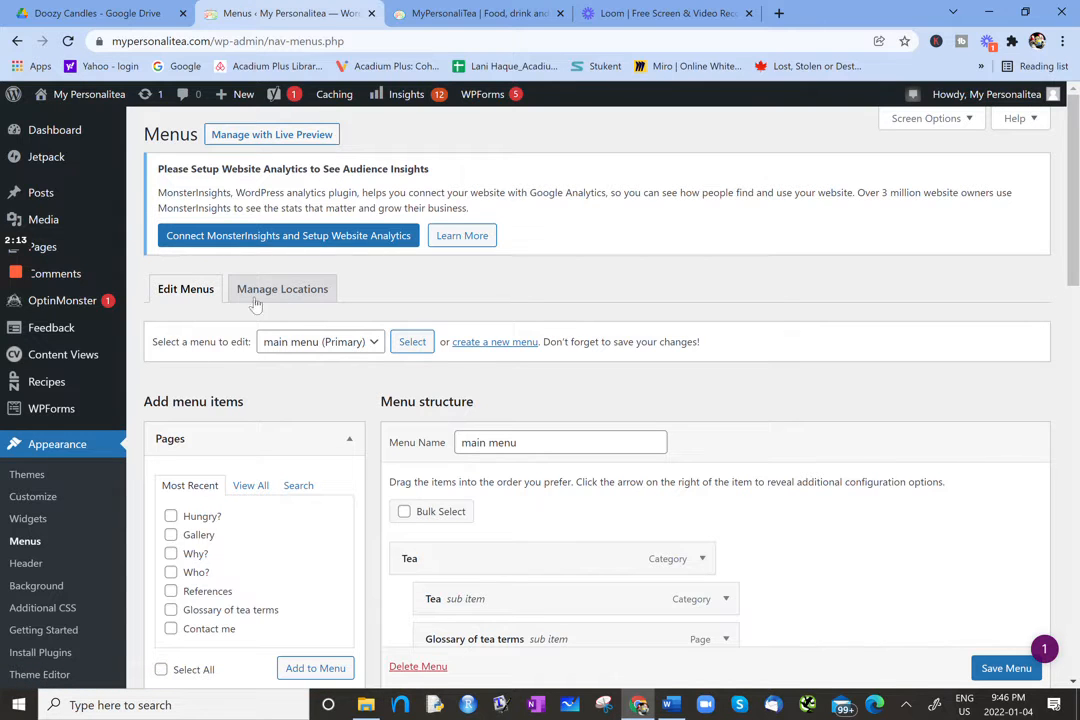
pyautogui.click(373, 345)
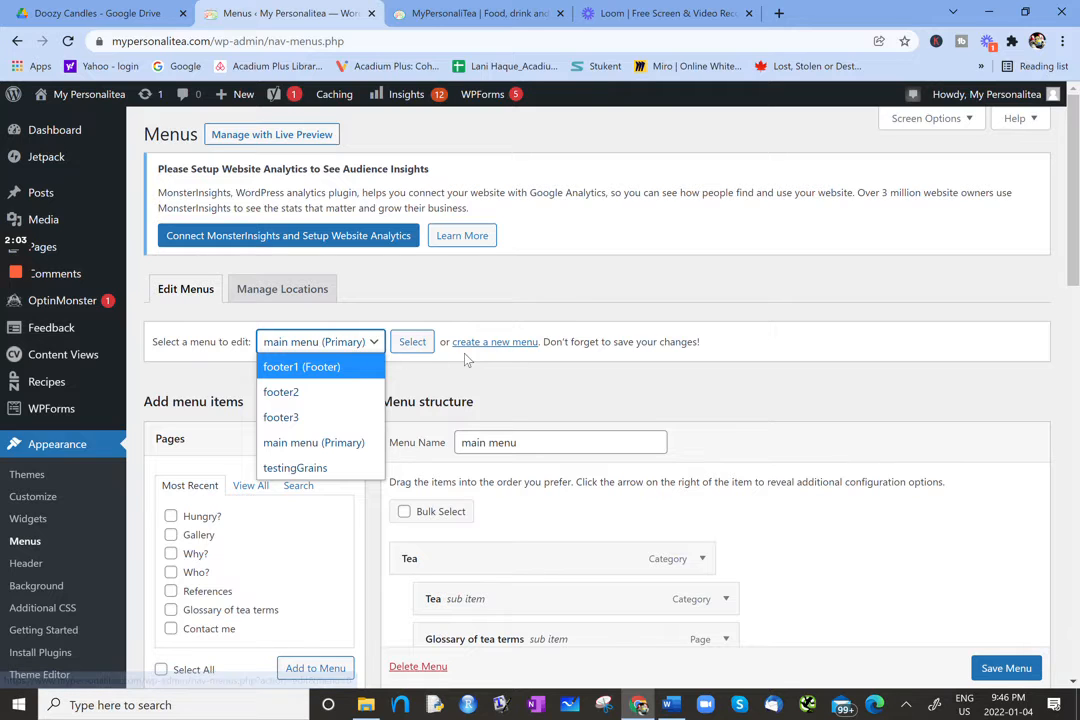
pyautogui.click(505, 345)
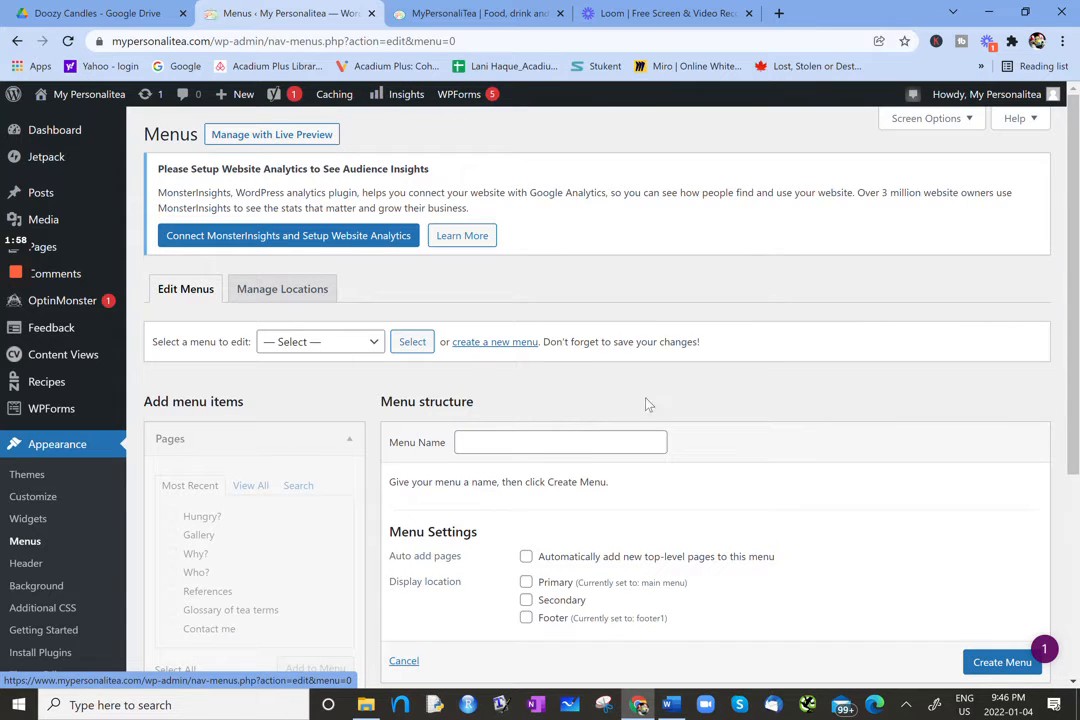
pyautogui.click(482, 450)
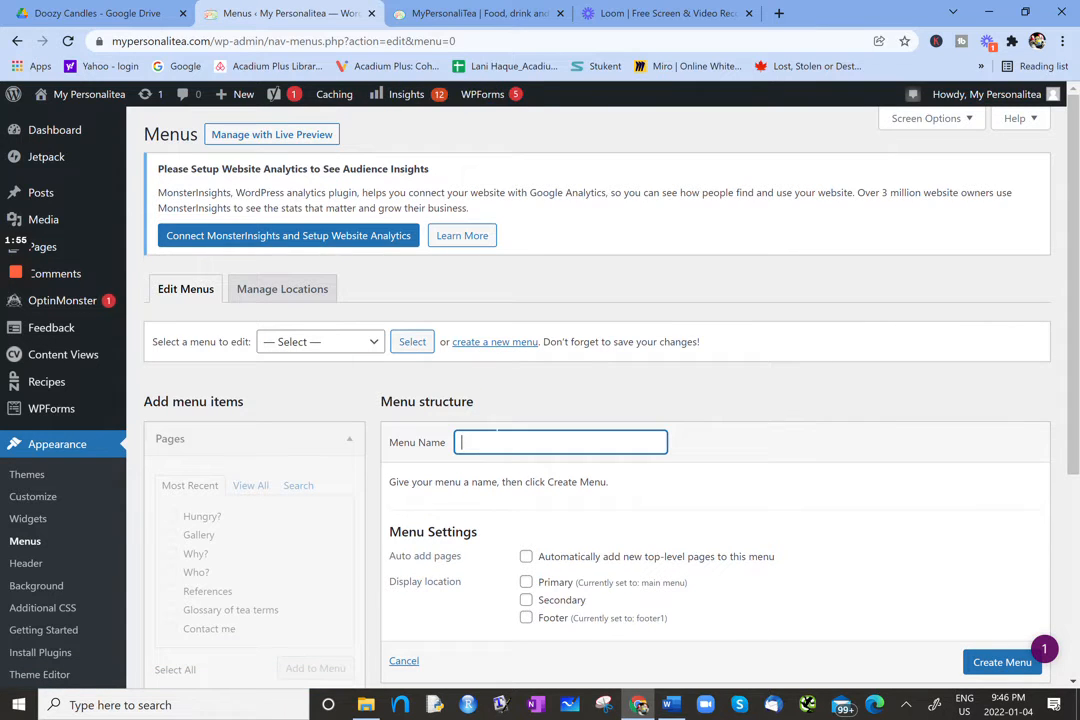
pyautogui.write('Test Footer Menu')
pyautogui.scroll(-2, 500, 548)
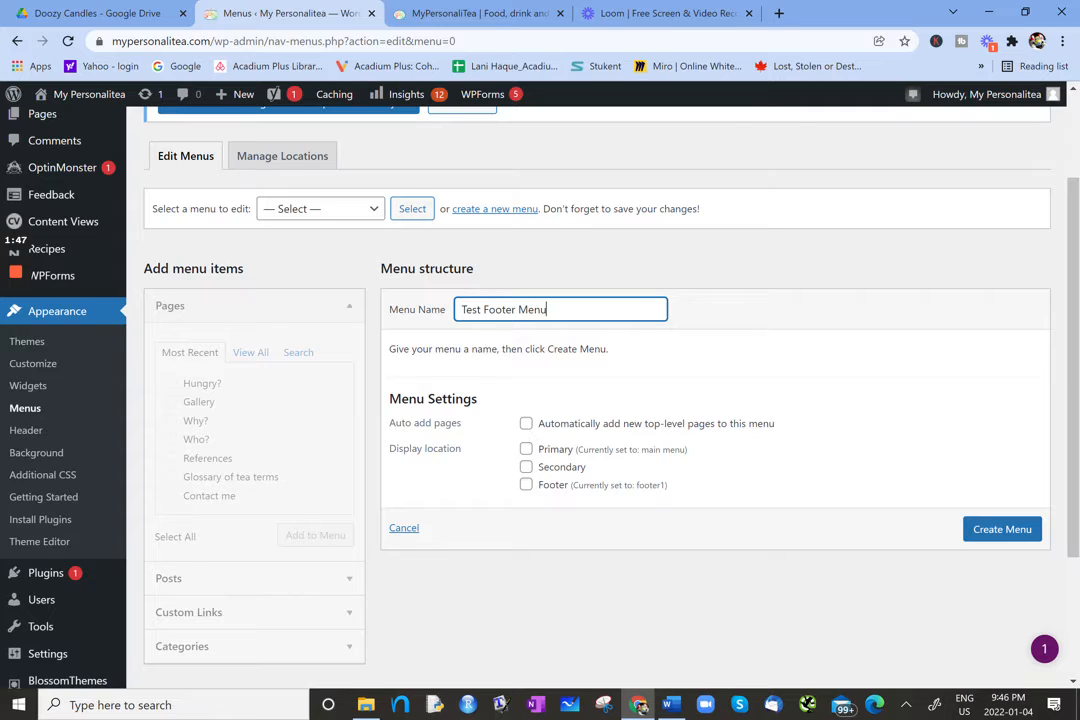
pyautogui.click(528, 486)
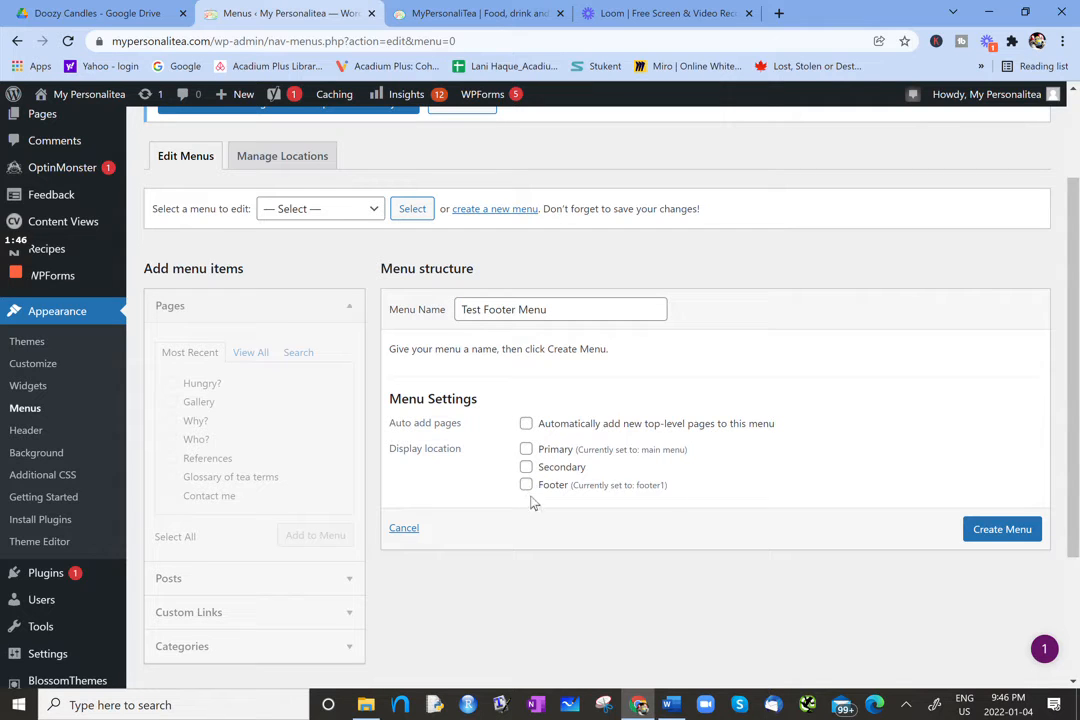
pyautogui.click(526, 487)
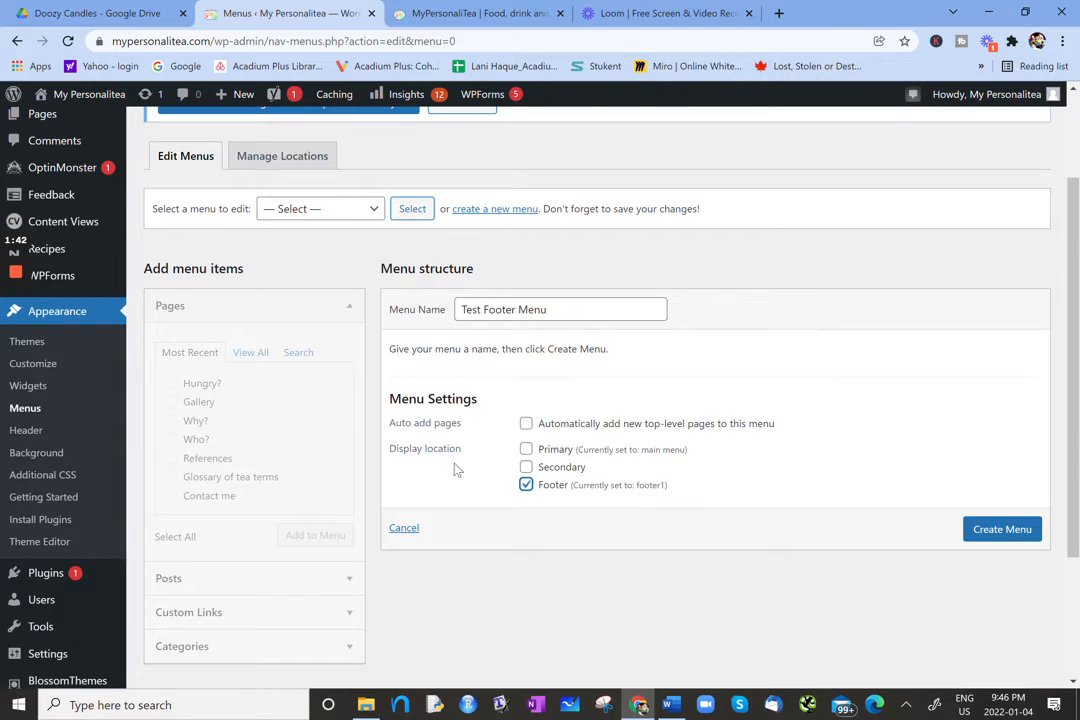
pyautogui.click(1003, 530)
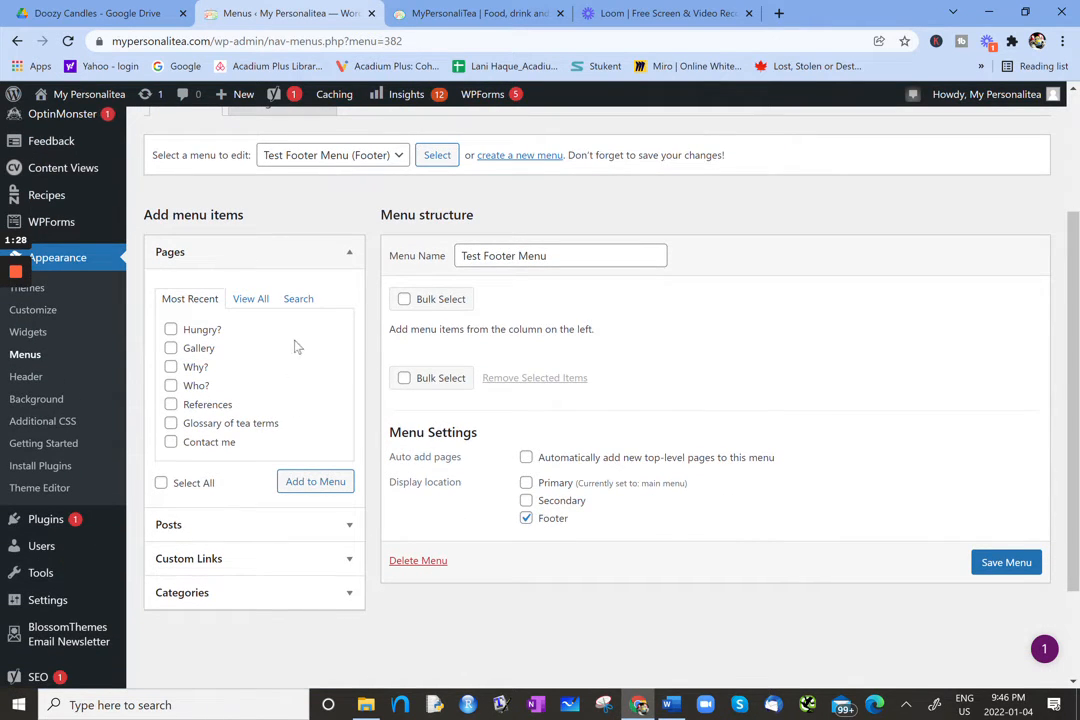
# - Add the Hungry?, Gallery, Glossary of tea terms and Contact me pages to Test Footer Menu and save it
pyautogui.click(172, 350)
pyautogui.click(172, 425)
pyautogui.click(171, 442)
pyautogui.click(171, 330)
pyautogui.click(331, 485)
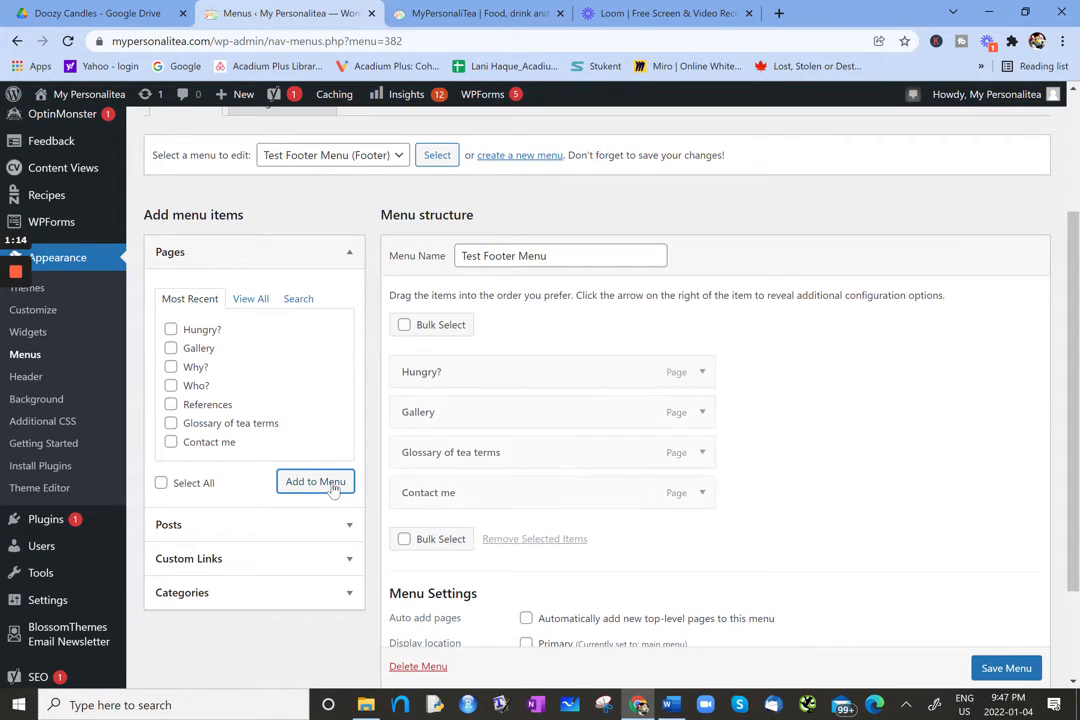
pyautogui.scroll(-1, 950, 620)
pyautogui.click(1007, 668)
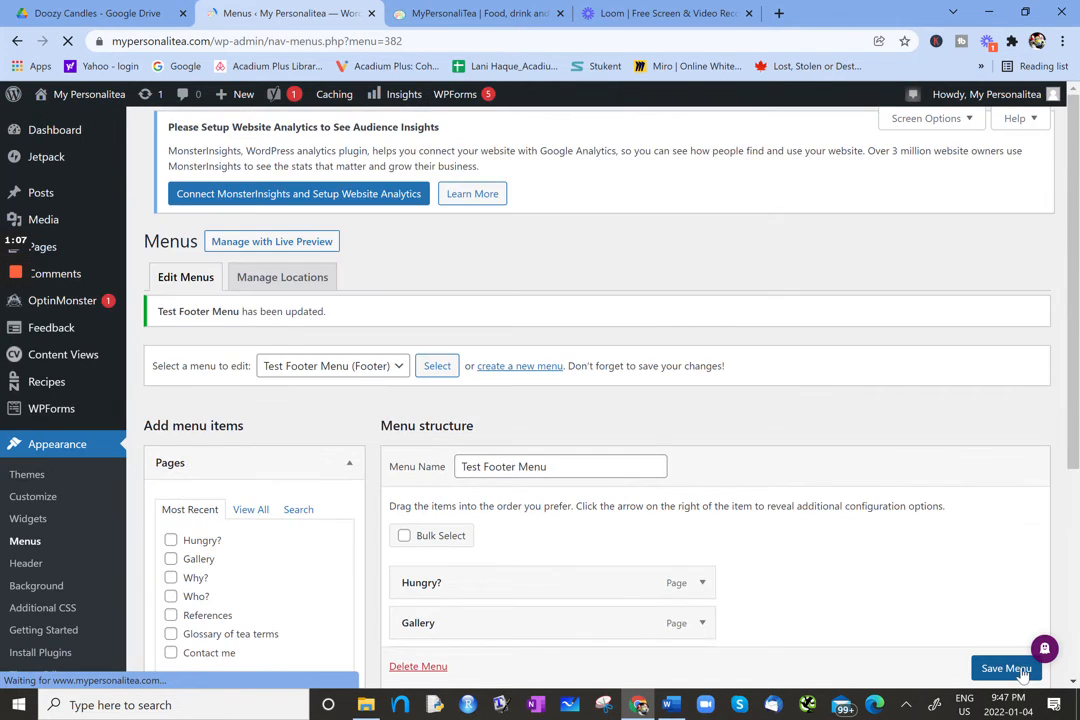
# - Reload the live homepage and check how Test Footer Menu displays in the footer
pyautogui.click(475, 22)
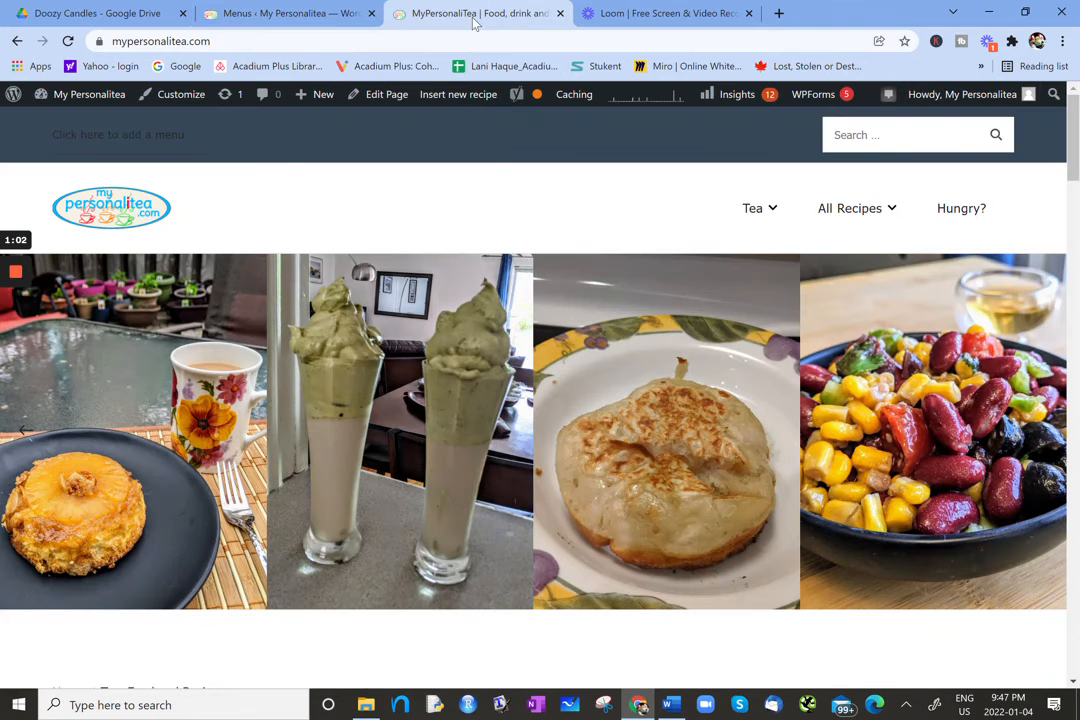
pyautogui.click(67, 41)
pyautogui.scroll(-2, 1076, 447)
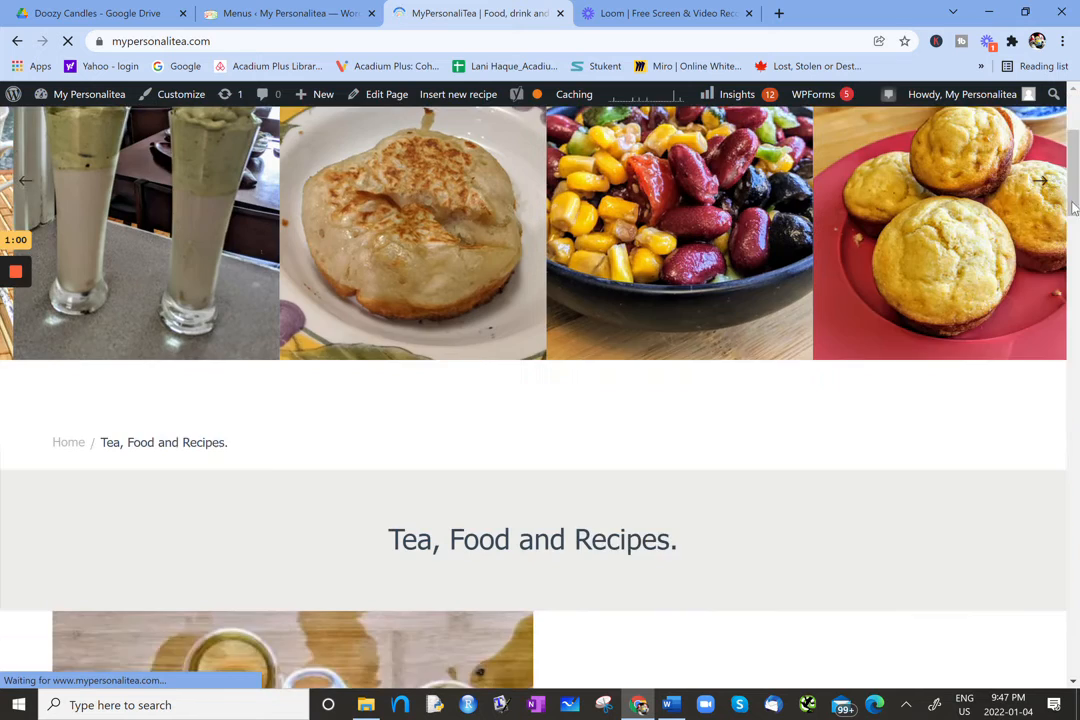
pyautogui.scroll(-15, 1065, 500)
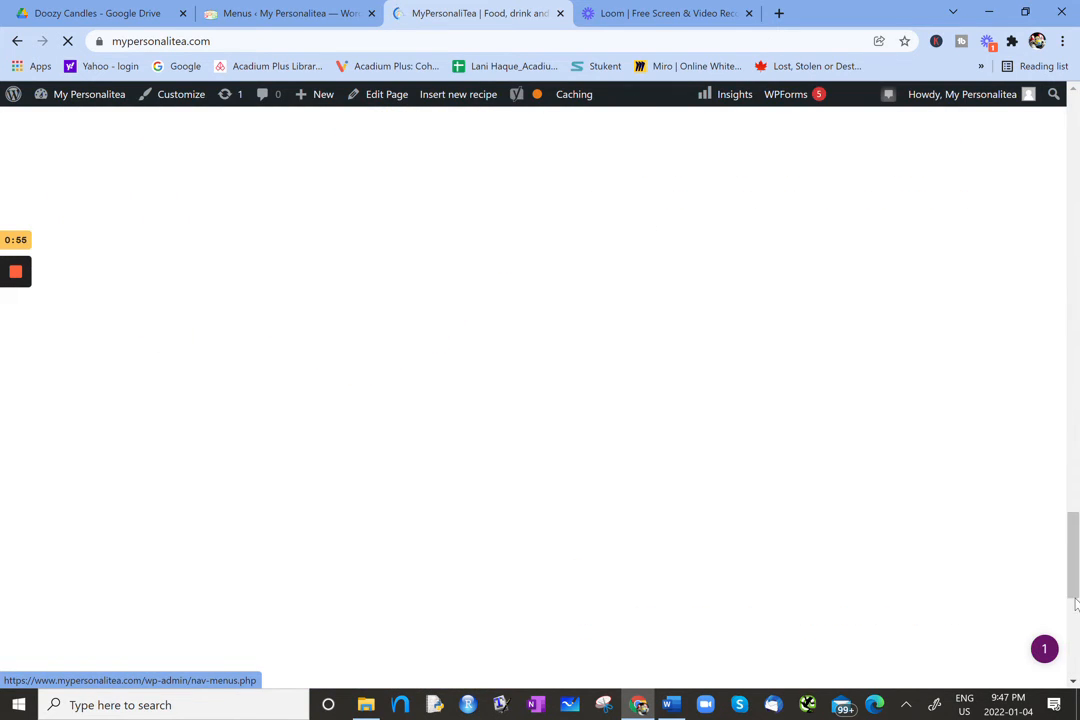
pyautogui.scroll(-5, 1071, 657)
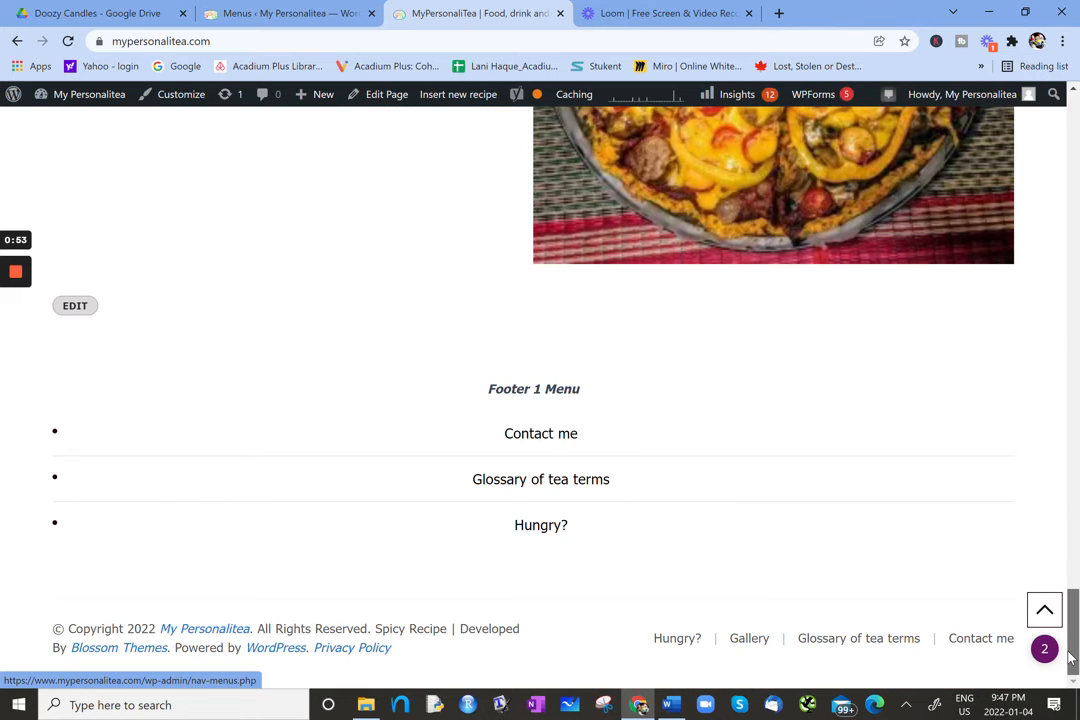
pyautogui.scroll(2, 1071, 657)
# - Switch the Footer One navigation widget on the Widgets admin page to Test Footer Menu and save it
pyautogui.click(281, 12)
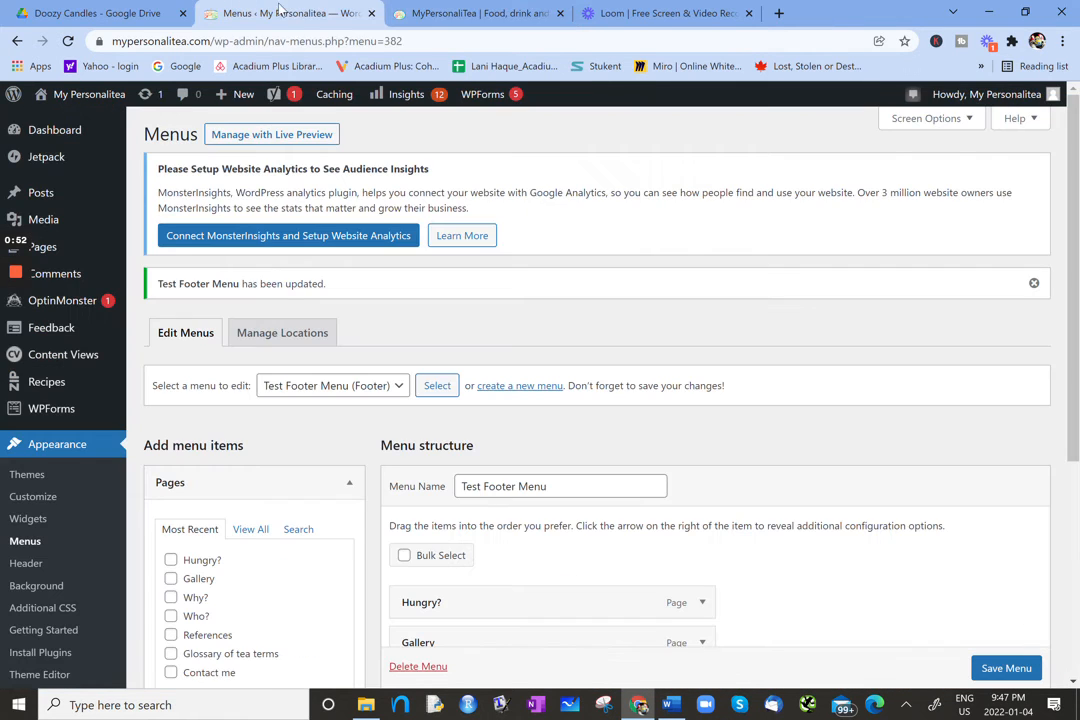
pyautogui.scroll(-2, 578, 521)
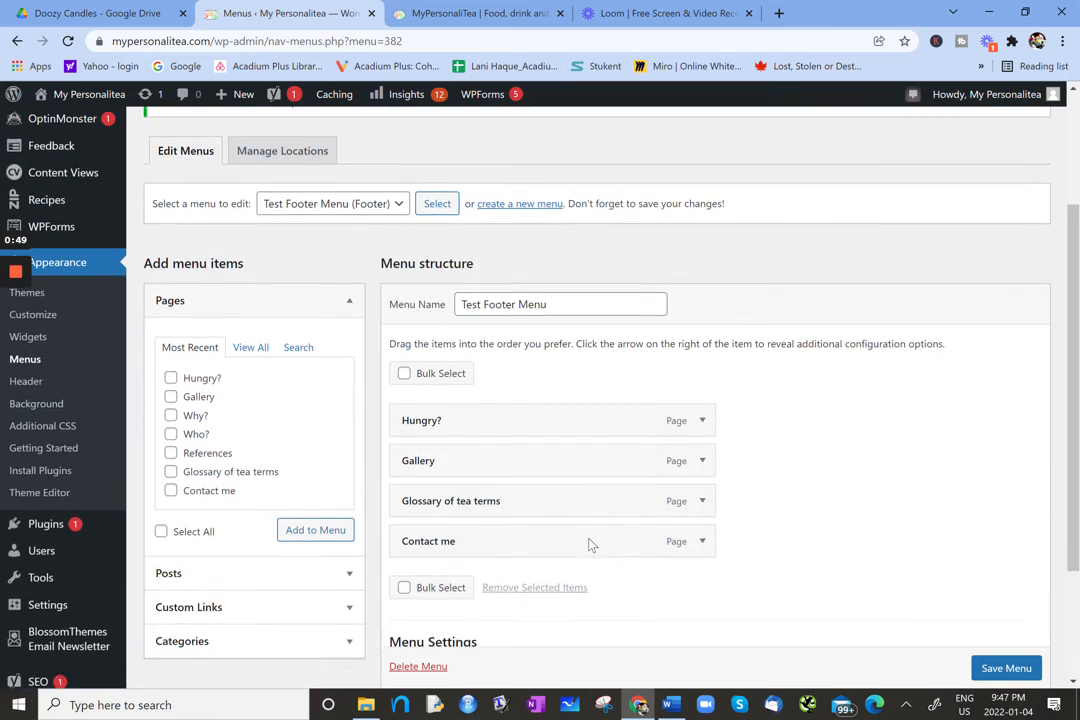
pyautogui.click(38, 336)
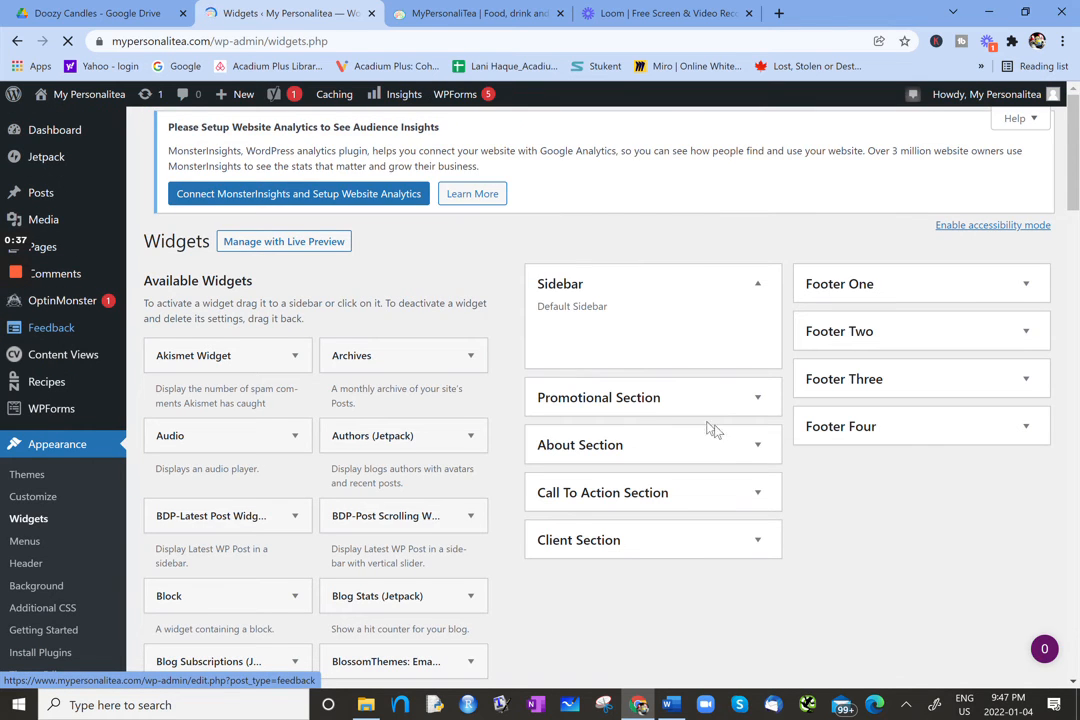
pyautogui.click(1025, 295)
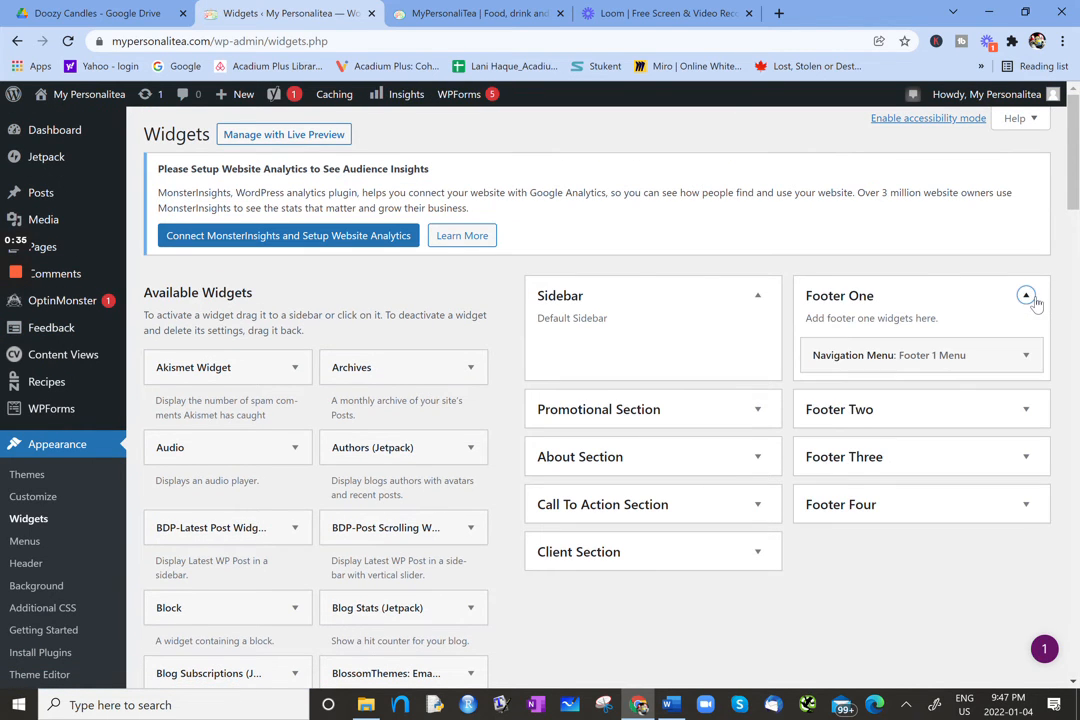
pyautogui.click(1026, 356)
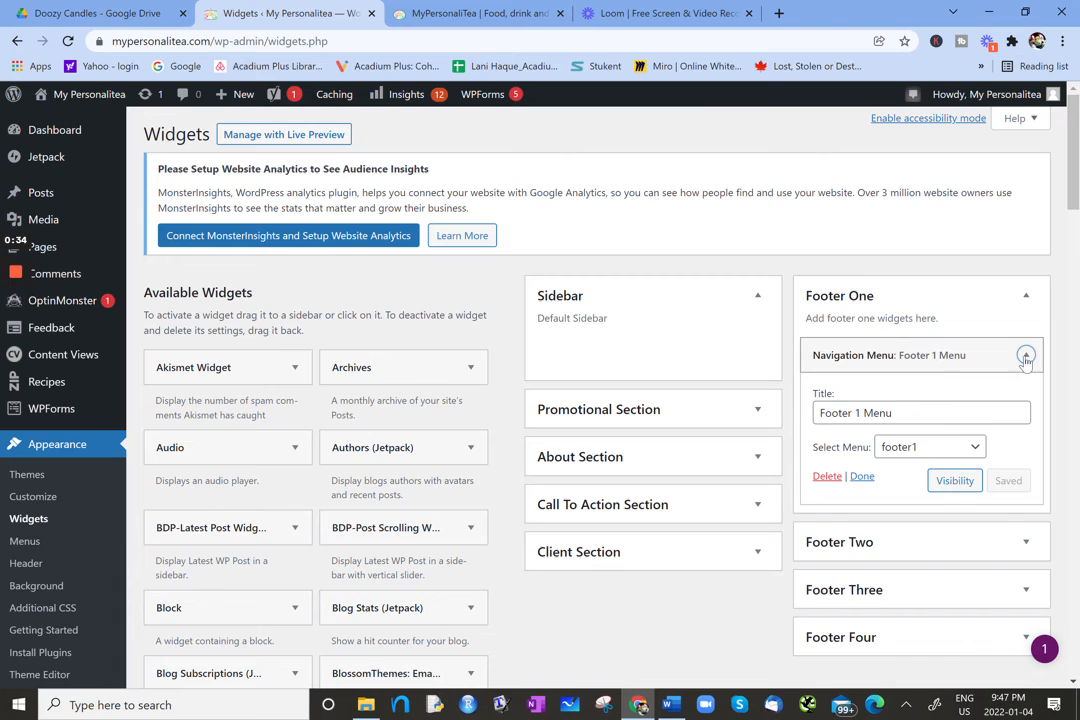
pyautogui.click(974, 447)
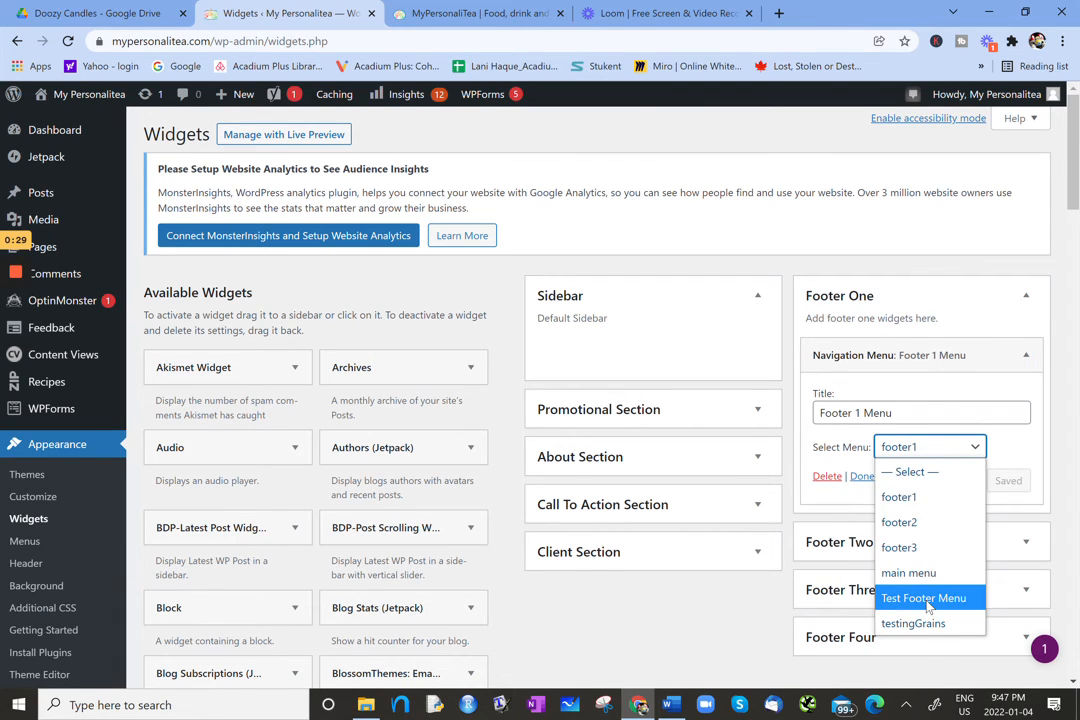
pyautogui.click(927, 598)
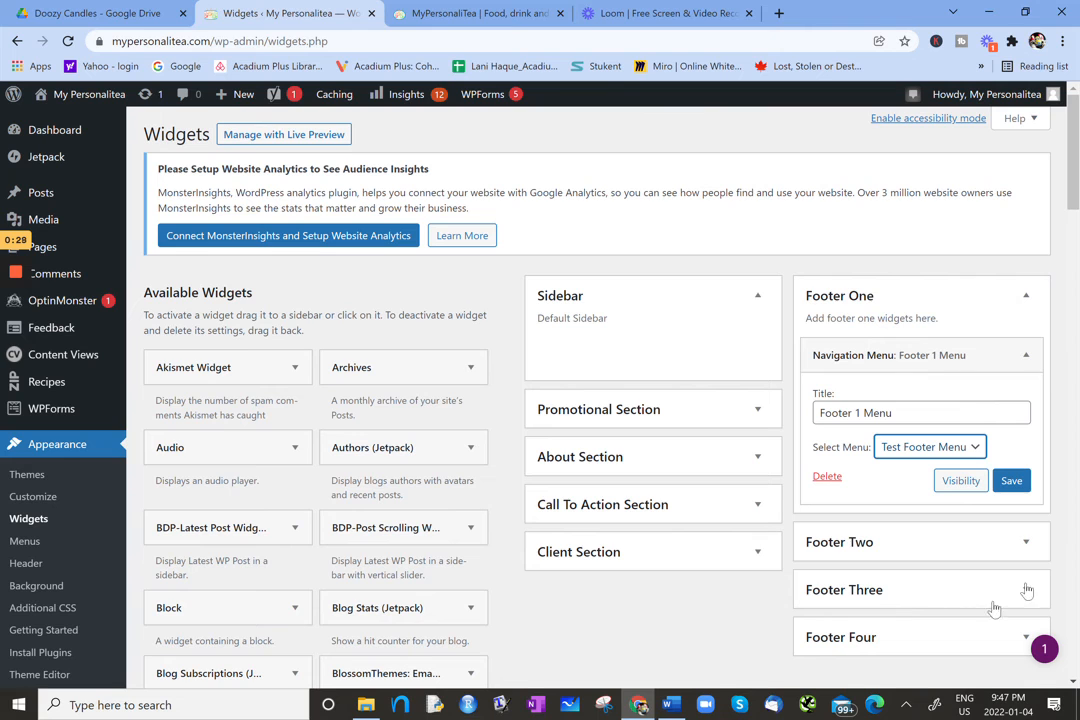
pyautogui.click(1020, 481)
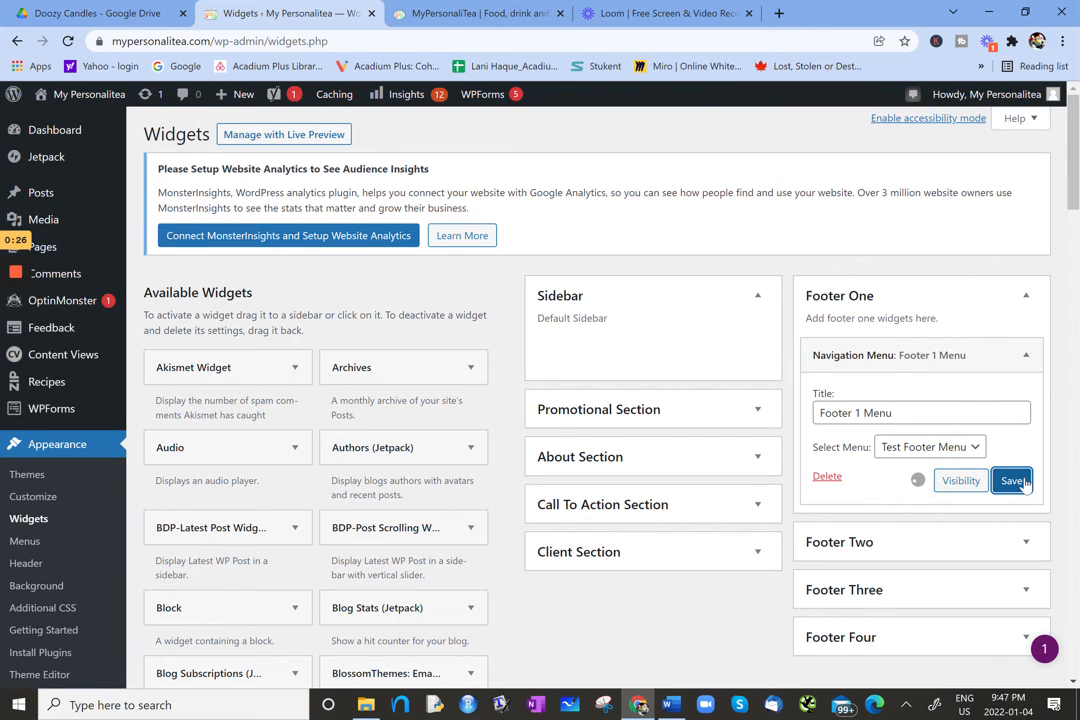
# - Reload the live homepage to check the pages listed under Footer 1 Menu, and return to the Widgets admin page
pyautogui.click(470, 13)
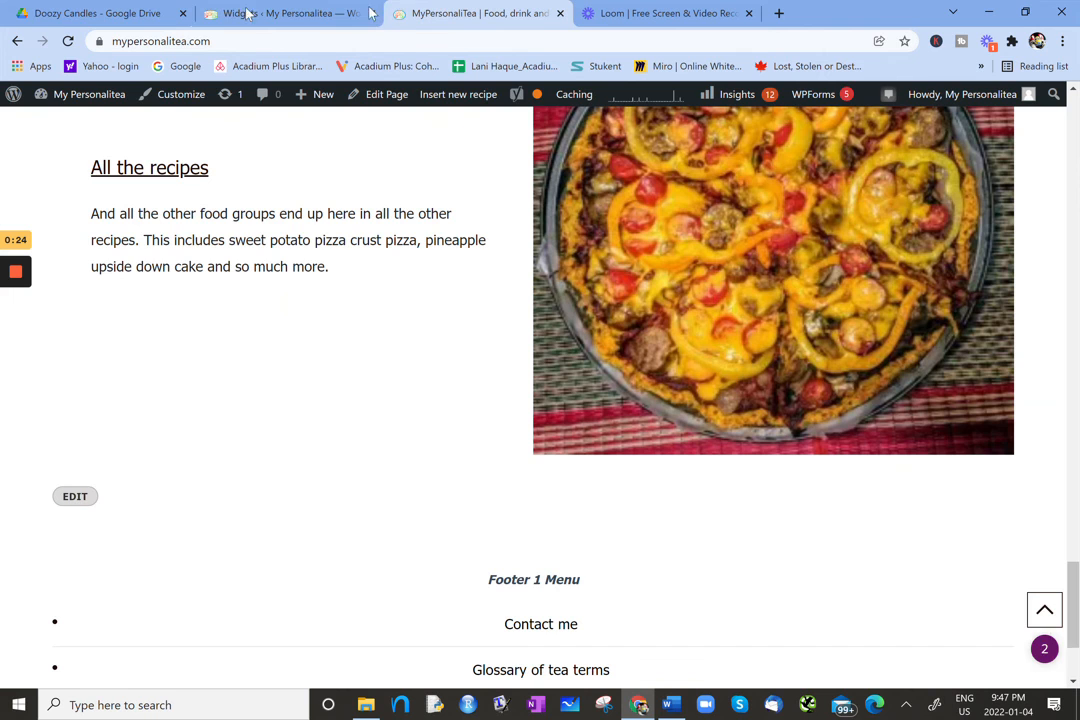
pyautogui.click(69, 42)
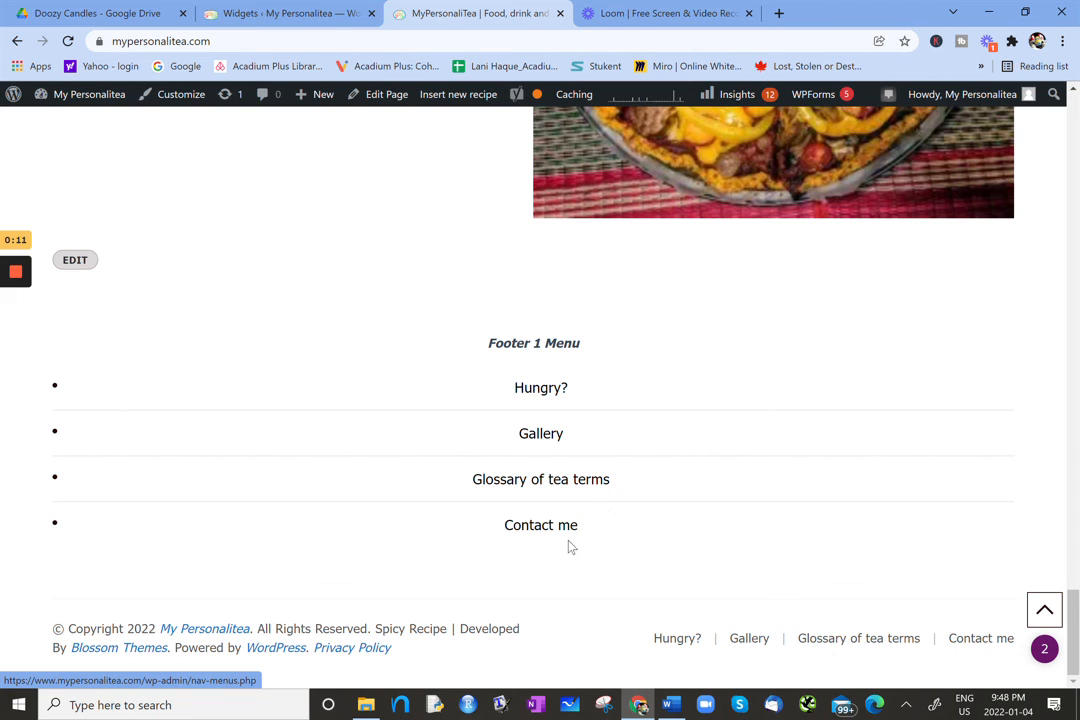
pyautogui.click(270, 12)
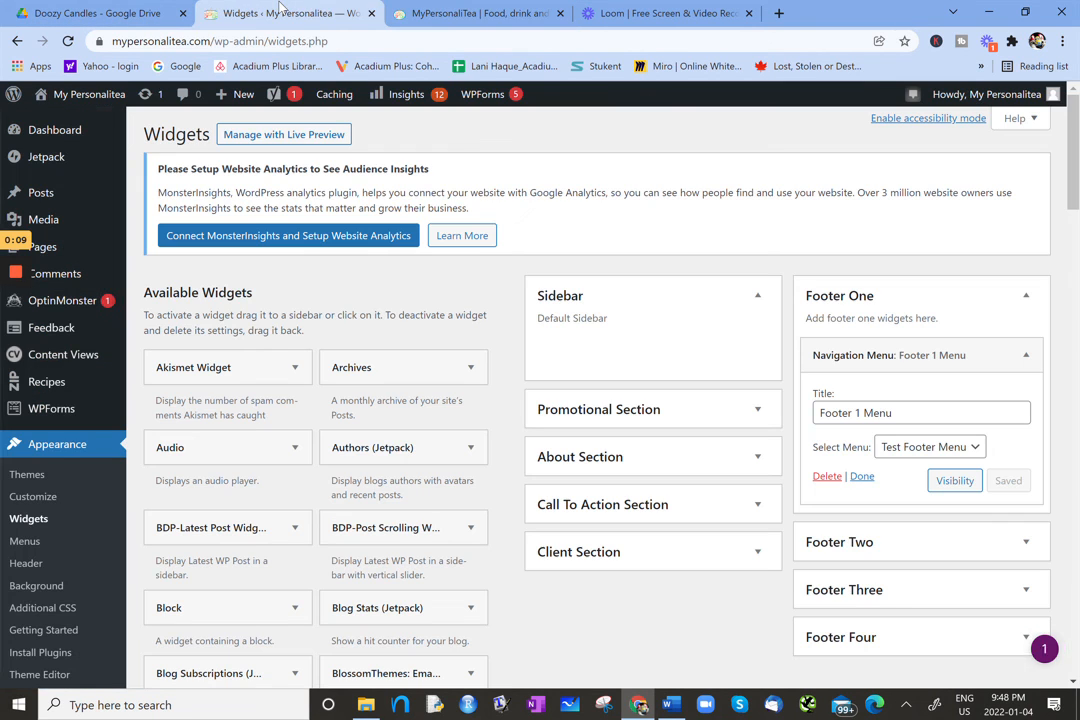